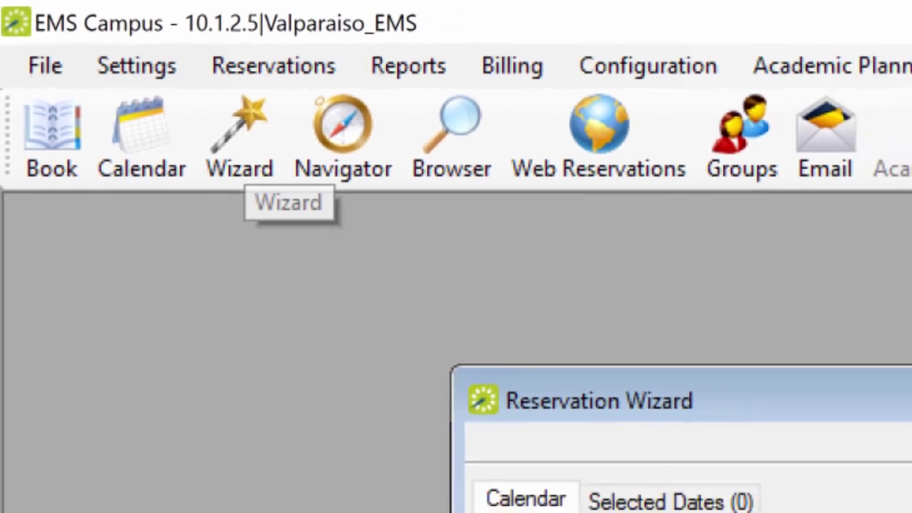
Step: Maximize the Reservation Wizard and browse its calendar a month ahead and back, and a year ahead and back to July 2016
click(859, 192)
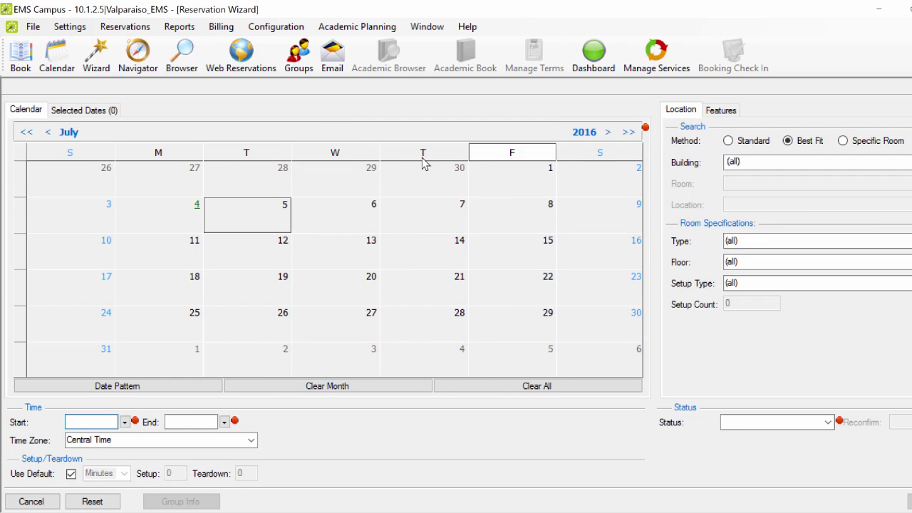
click(606, 135)
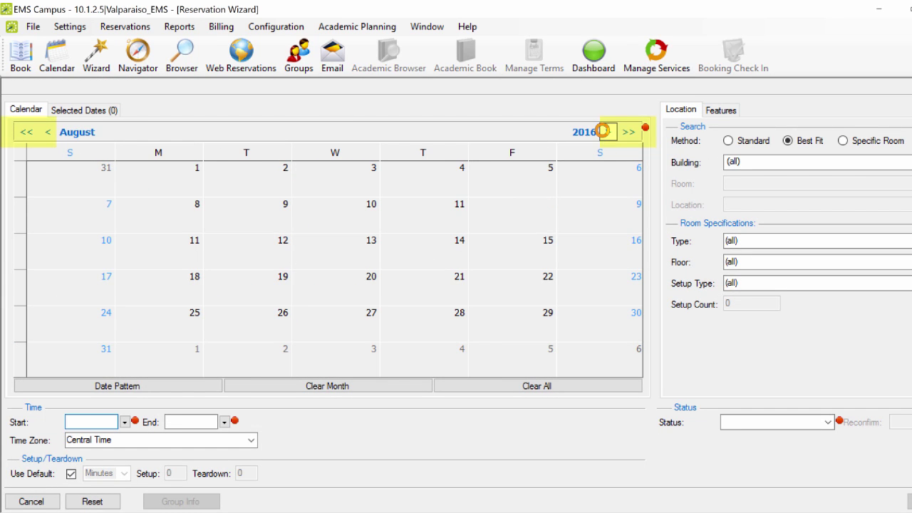
click(61, 132)
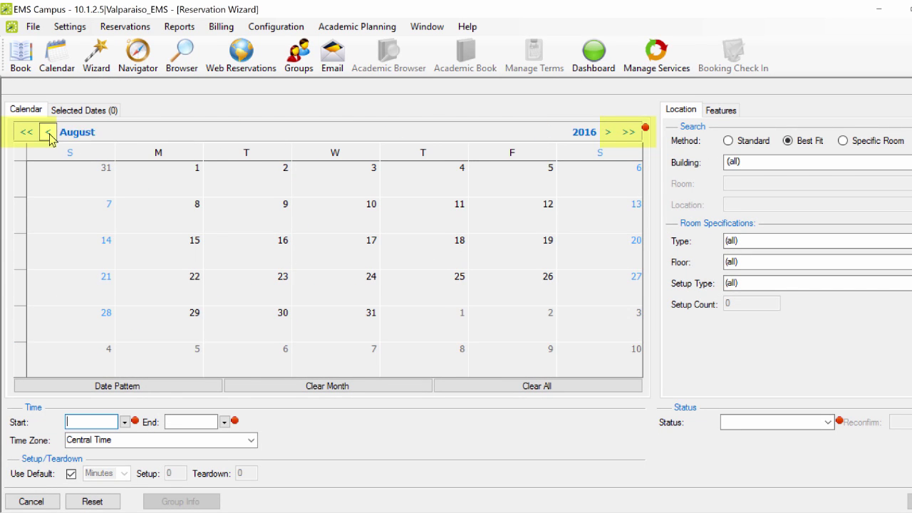
click(48, 132)
click(617, 135)
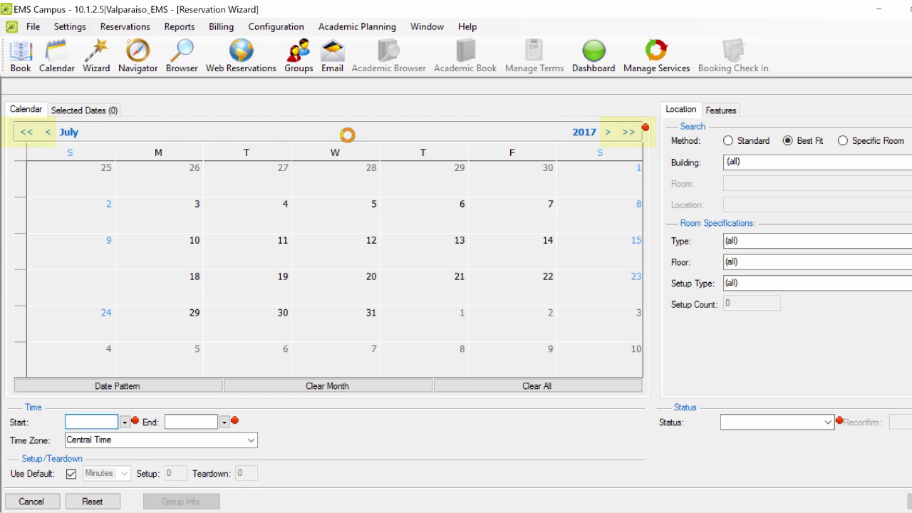
click(27, 134)
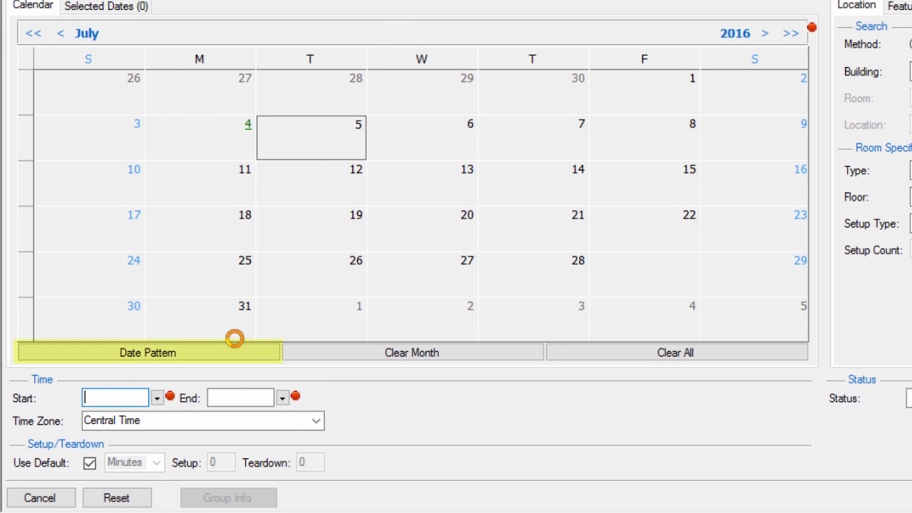
Step: Apply a weekly date pattern from 7/11/16 to 7/30/16 on Monday, Tuesday and Friday, and clear the month's selection
click(175, 352)
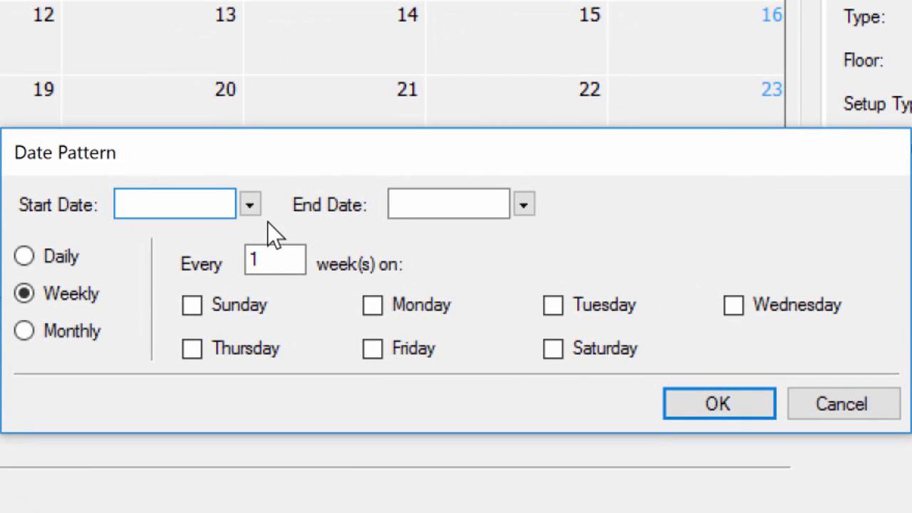
click(268, 210)
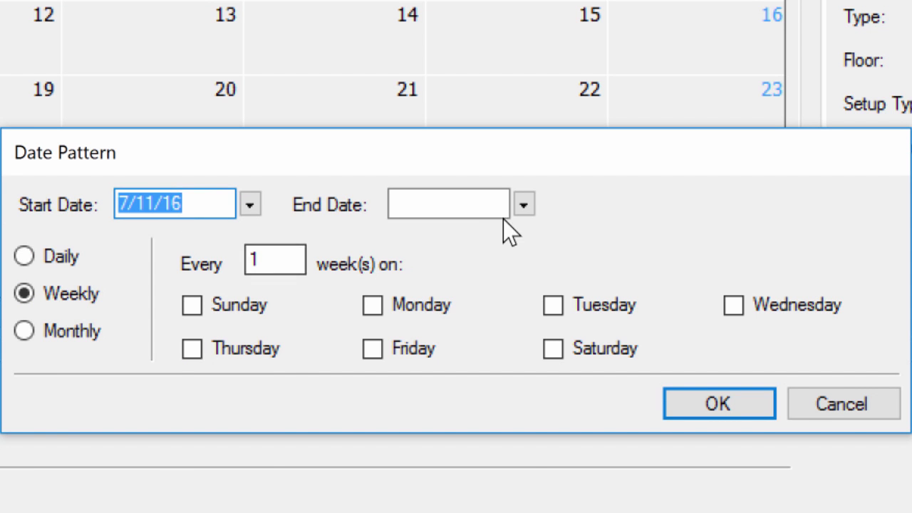
click(523, 205)
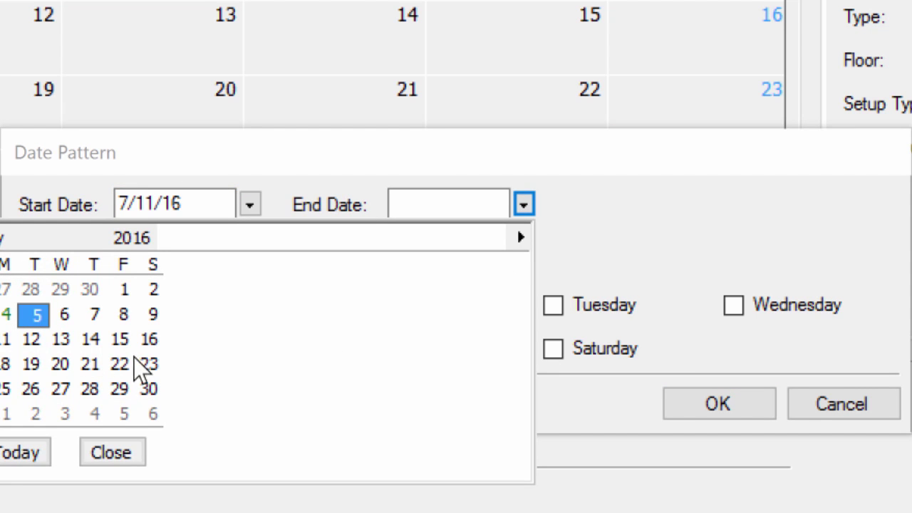
click(144, 384)
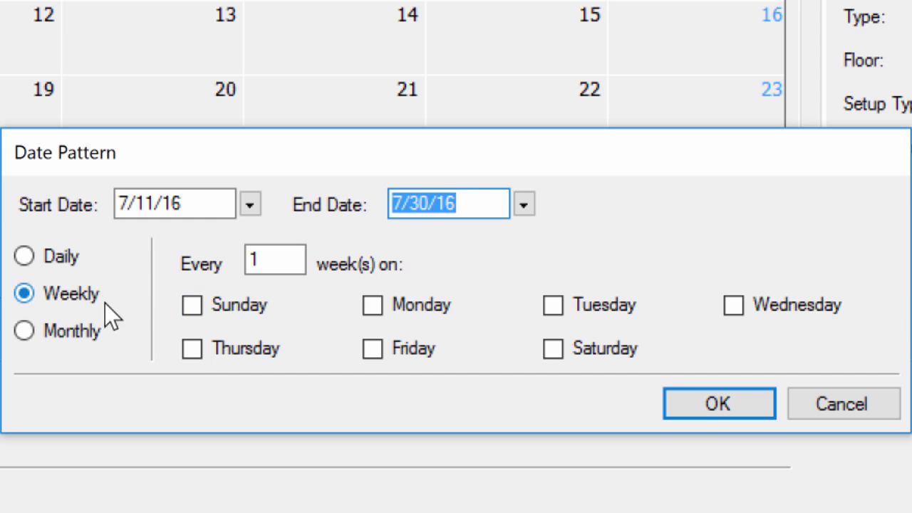
click(373, 304)
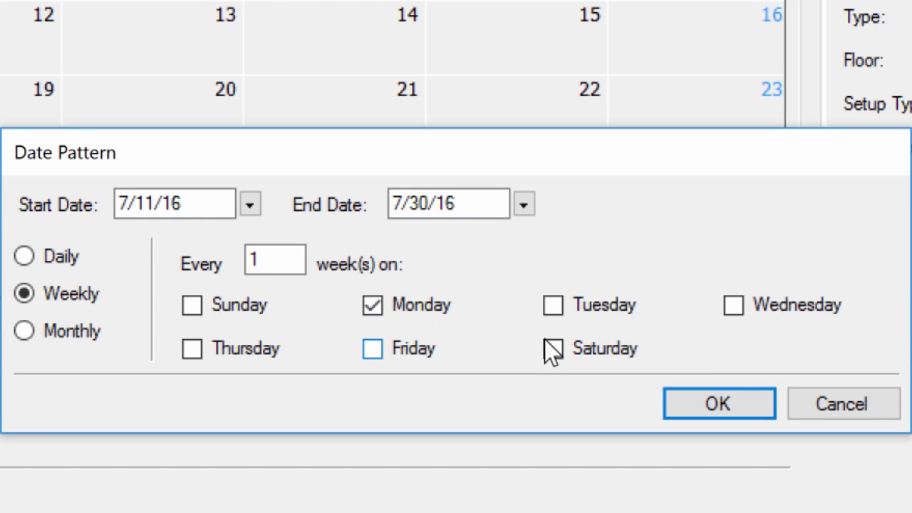
click(553, 306)
click(372, 349)
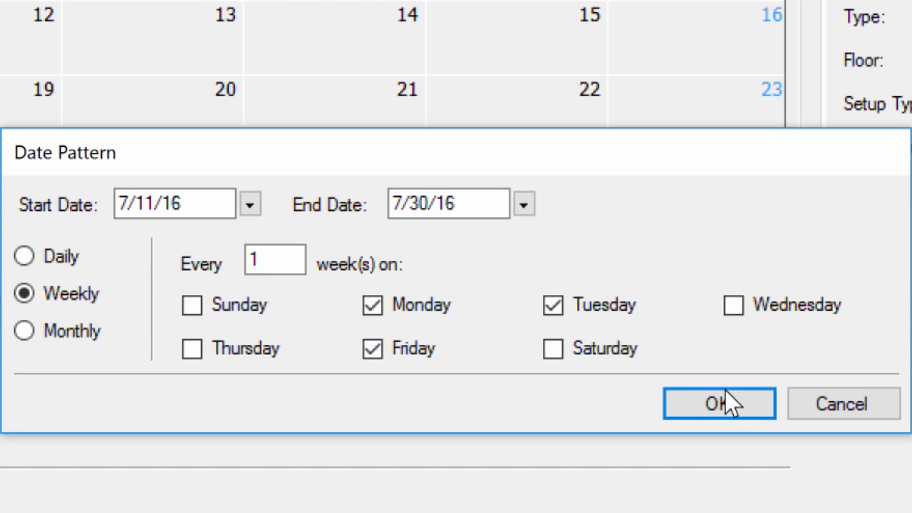
click(727, 396)
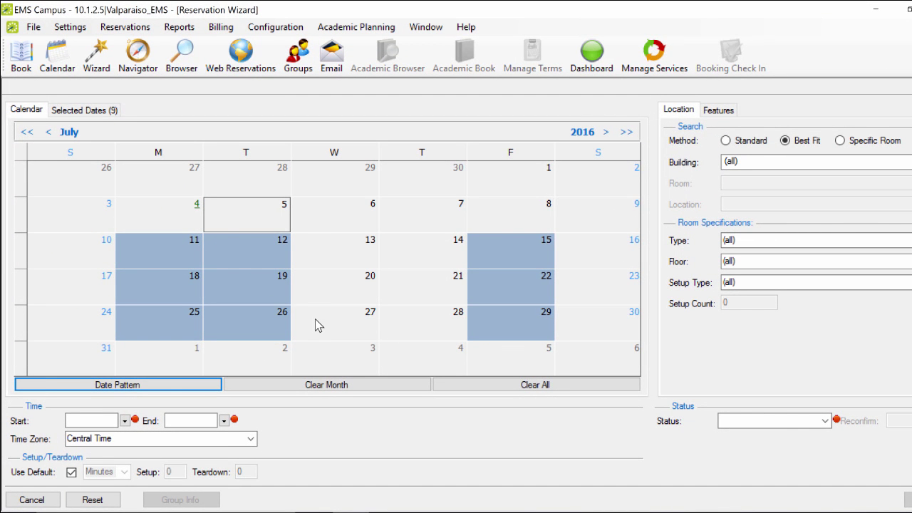
click(320, 388)
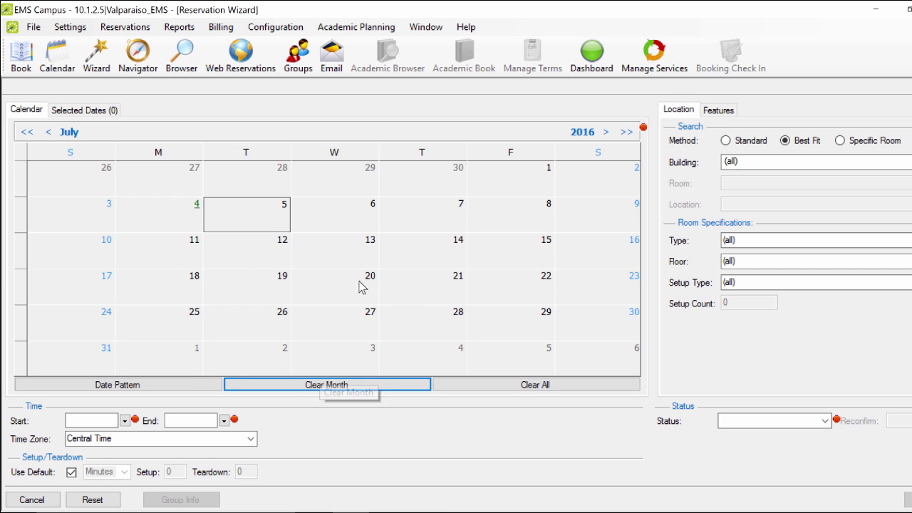
Step: Select July 11, 12, 19, 25 and 28 individually in the calendar, and clear the month's selection
click(161, 252)
click(238, 251)
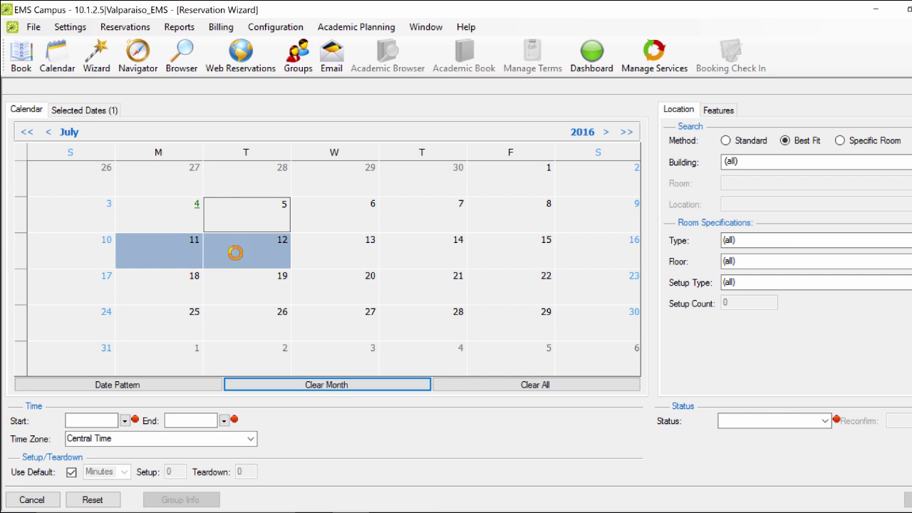
click(246, 289)
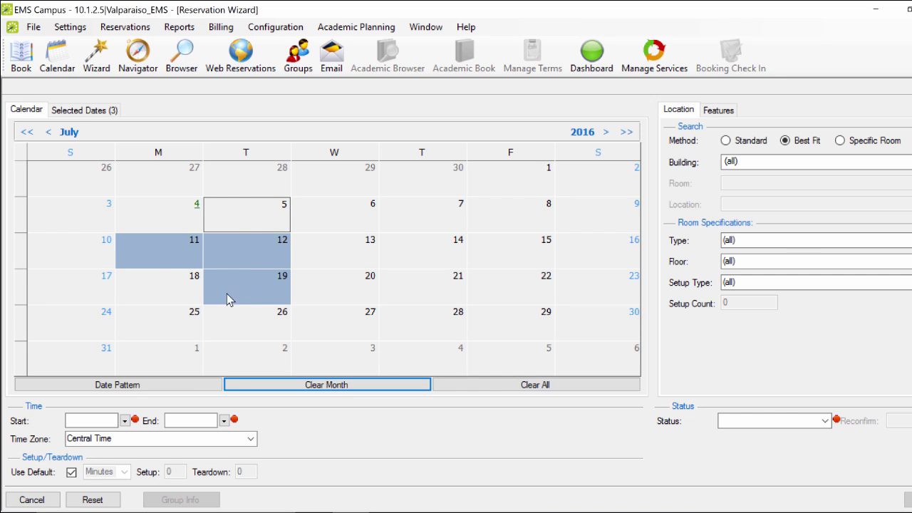
click(178, 321)
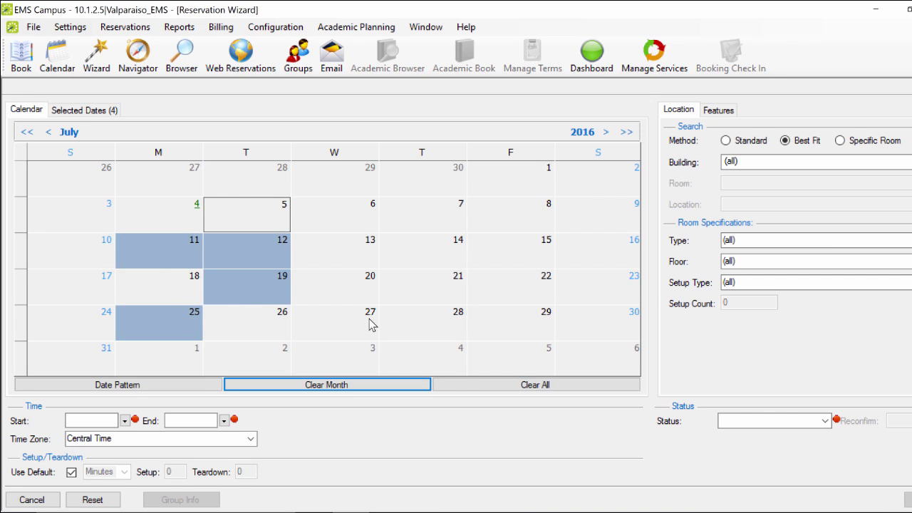
click(412, 324)
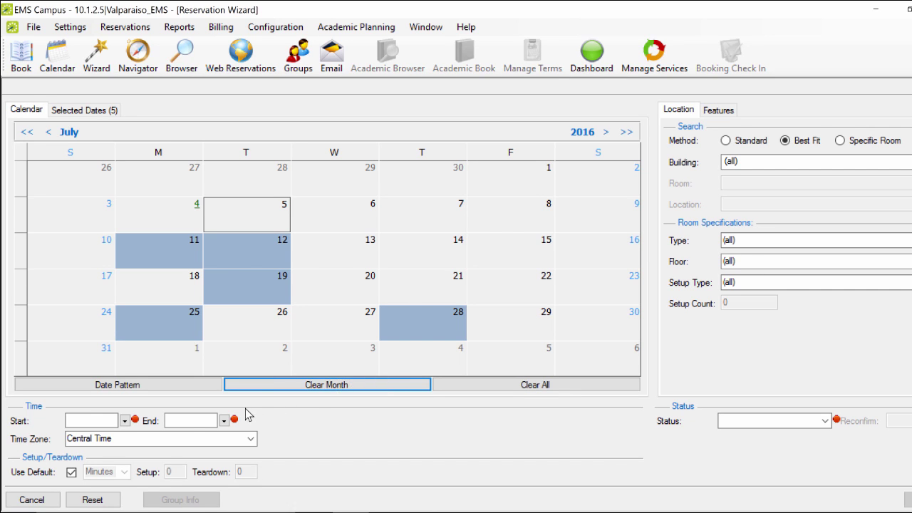
click(267, 387)
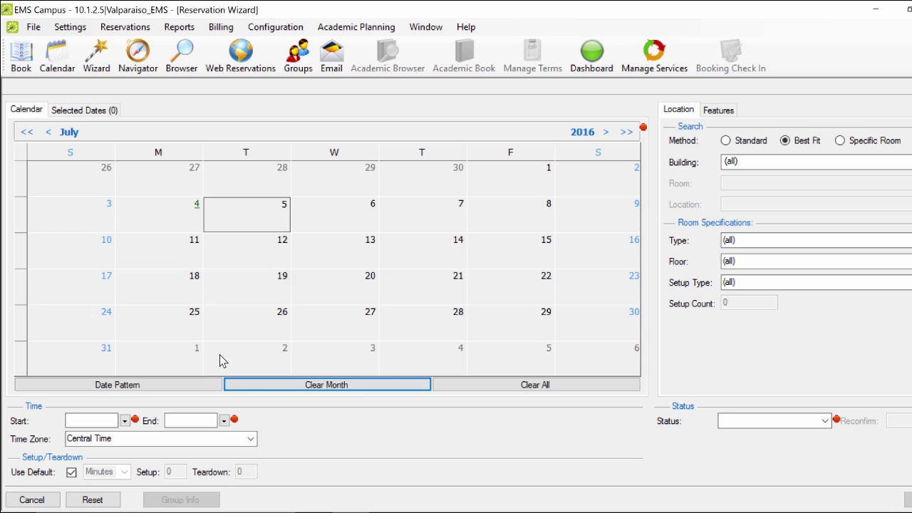
Step: Select the full work weeks of July 18–22 and July 11–15, and clear the month's selection
click(19, 298)
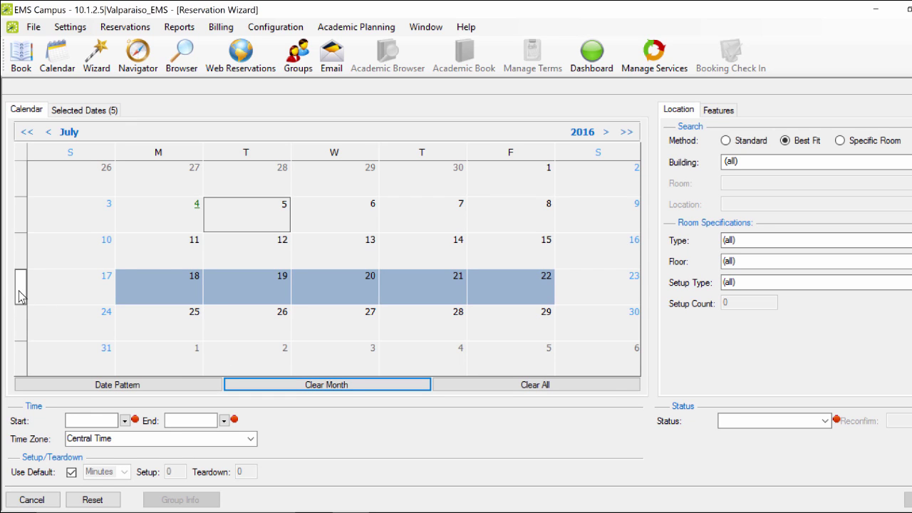
click(20, 253)
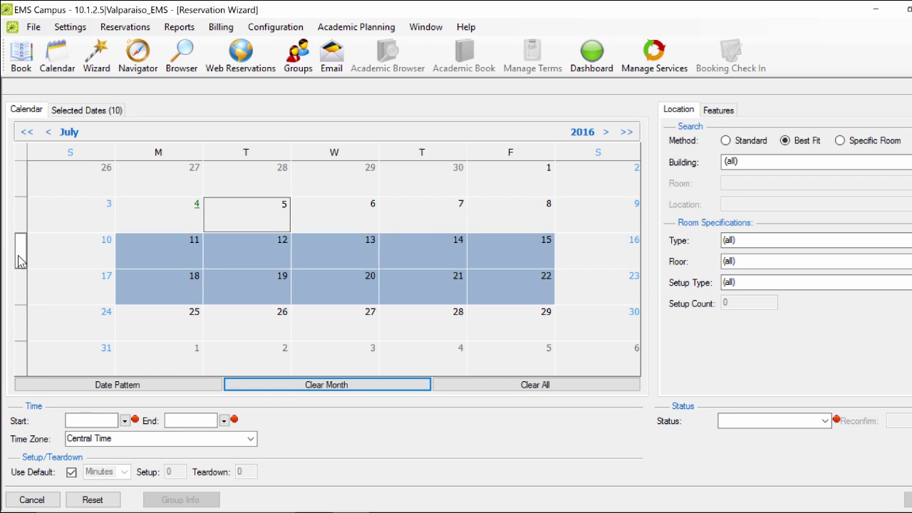
click(274, 383)
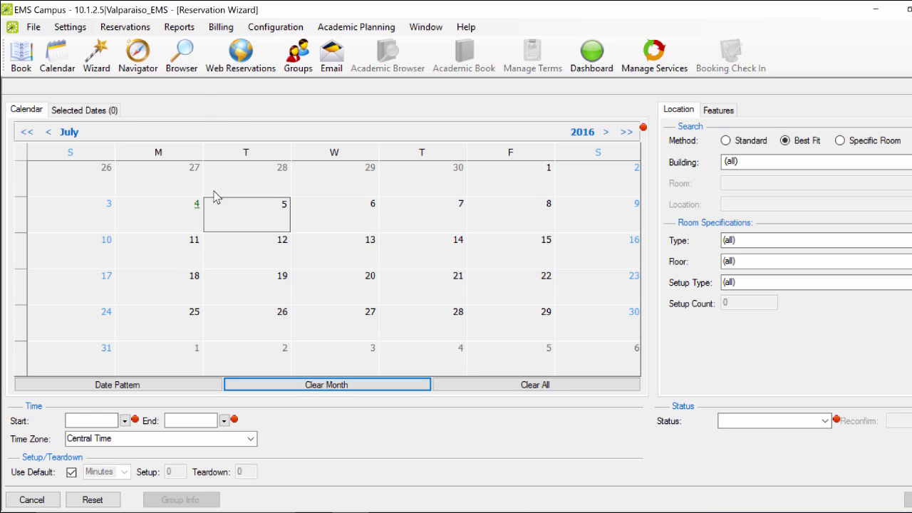
Step: Select July's Mondays and all its other weekdays, deselect the 6th, 18th and 20th, and clear the month
click(159, 155)
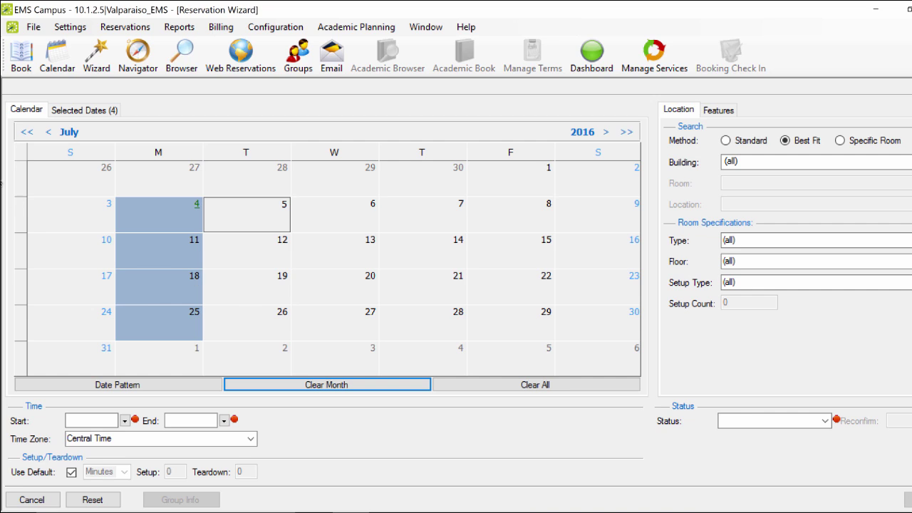
click(24, 151)
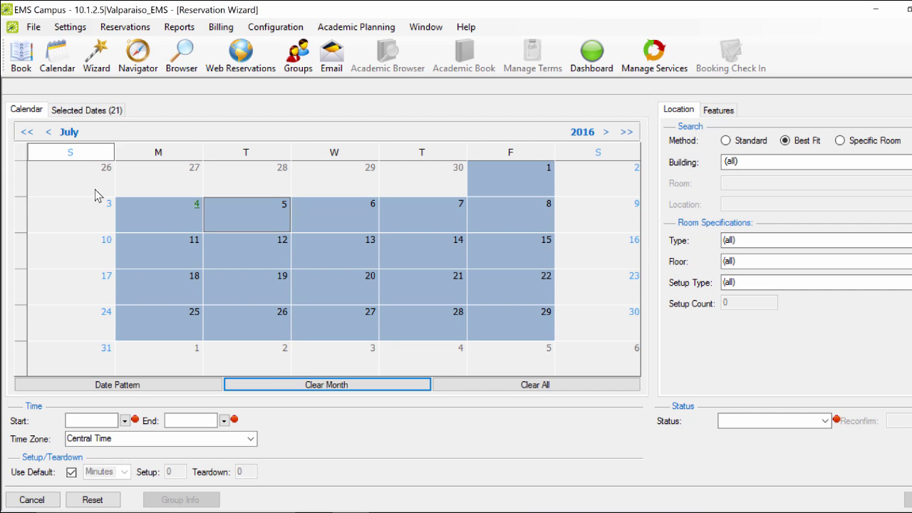
click(328, 219)
click(173, 280)
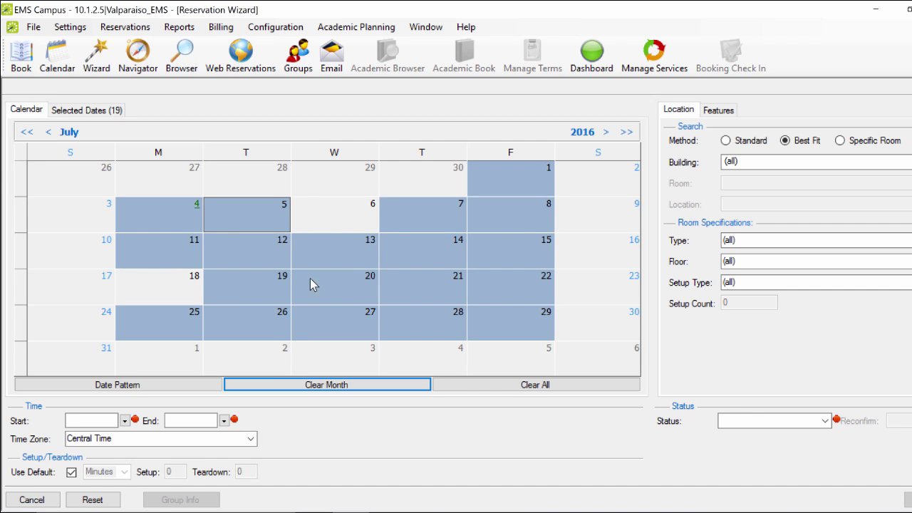
click(362, 287)
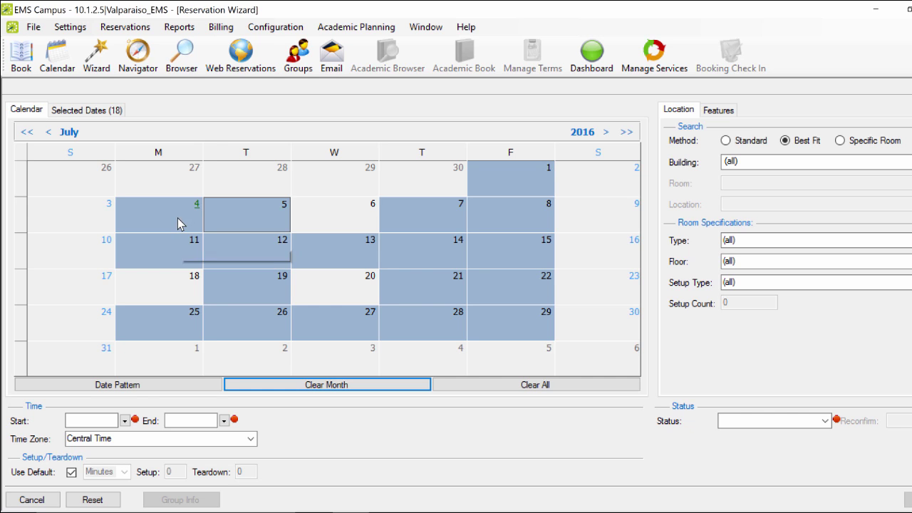
click(309, 382)
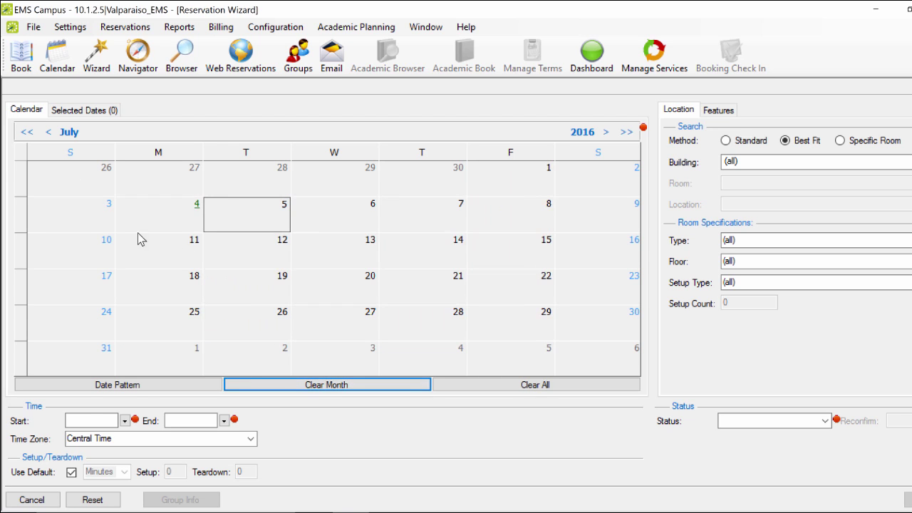
Step: Select the work week of July 11–15, 2016 and set the reservation time from 9:30 AM to 11:00 AM
click(22, 245)
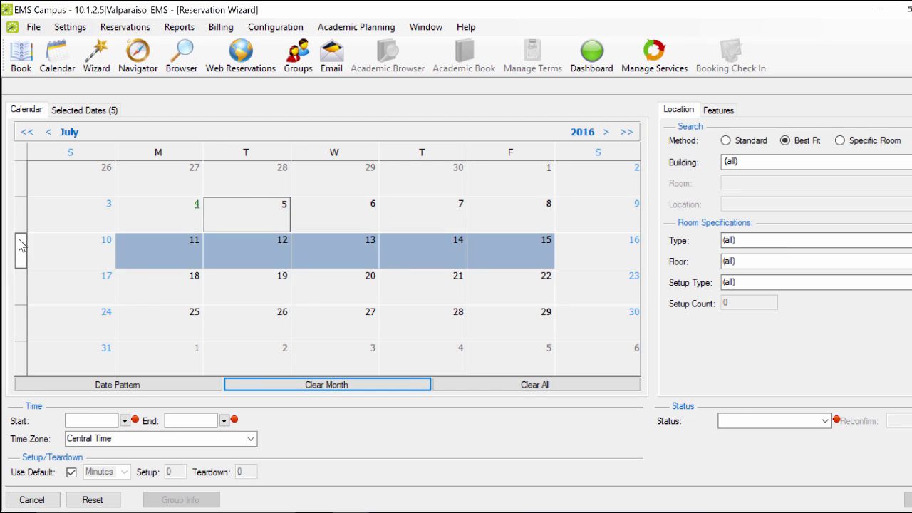
click(124, 420)
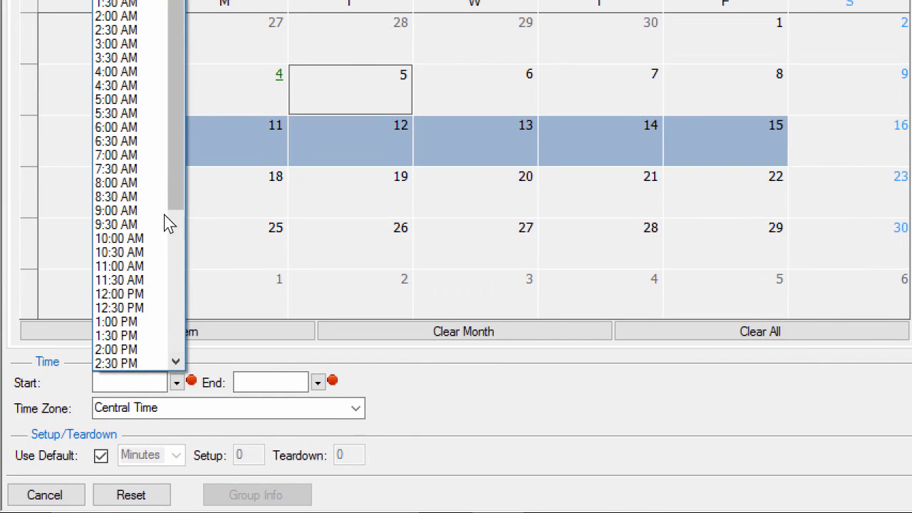
click(128, 225)
click(317, 381)
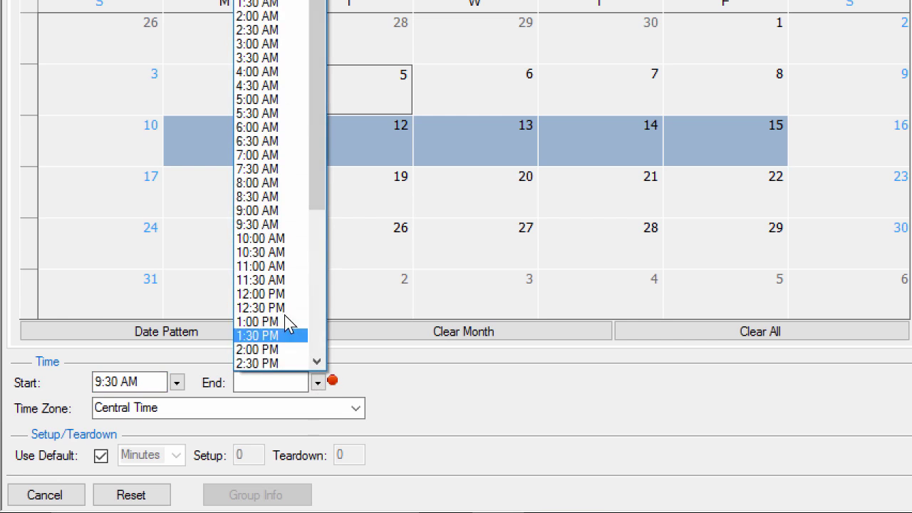
click(263, 268)
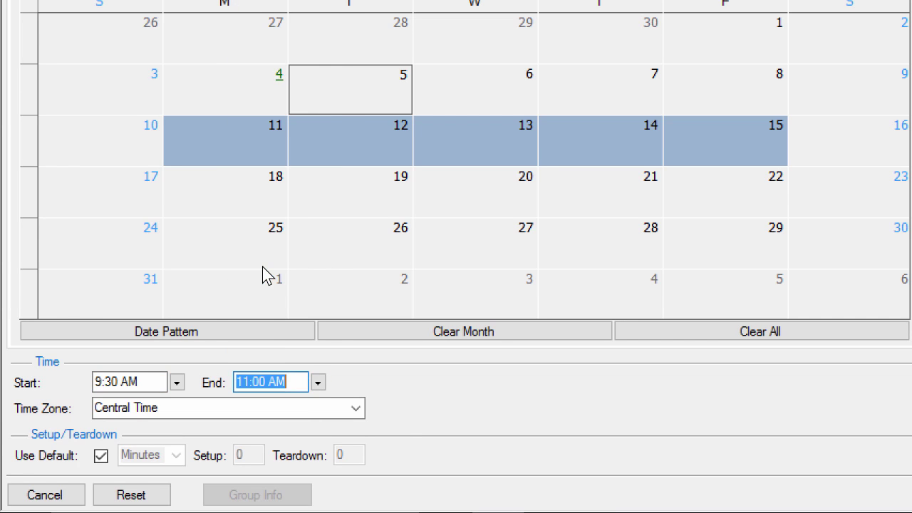
Step: Turn off the default setup and teardown times and clear the setup minutes value
click(102, 456)
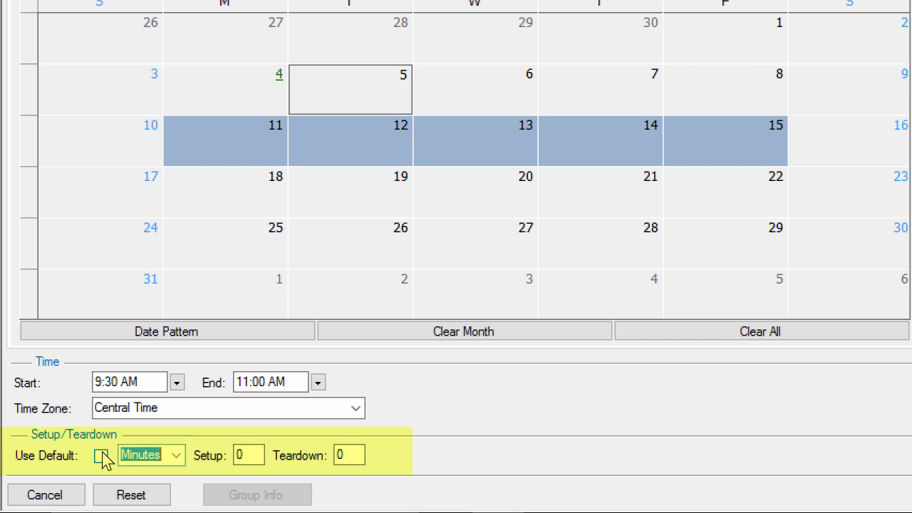
click(235, 454)
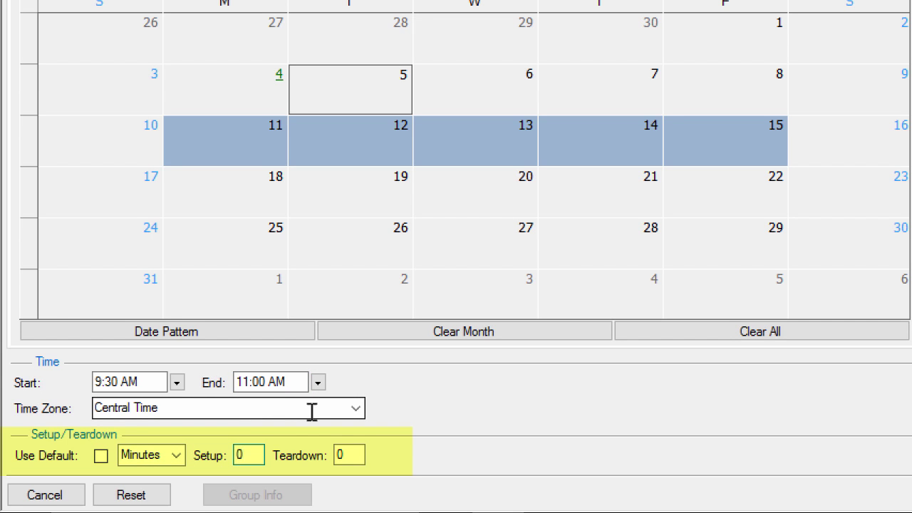
key(BackSpace)
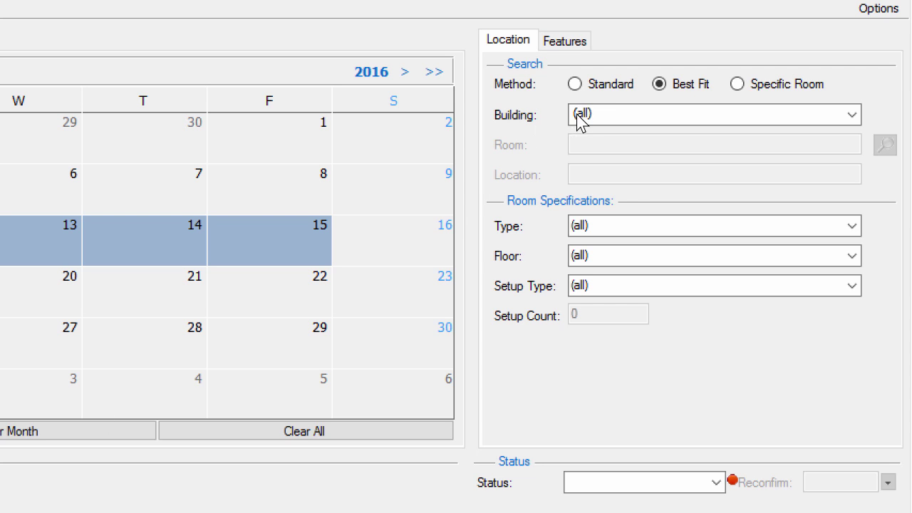
Step: Set the room search method to Standard and choose Center for the Arts as the building
click(575, 86)
click(852, 116)
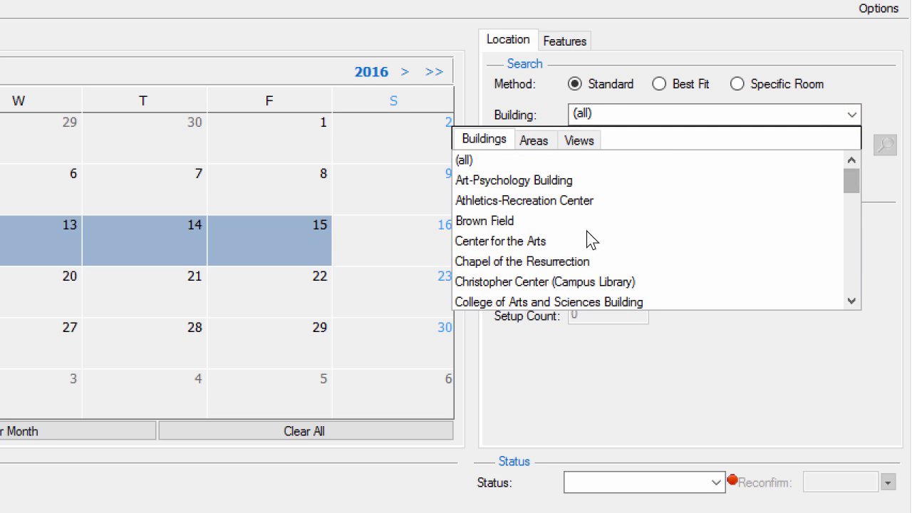
click(521, 242)
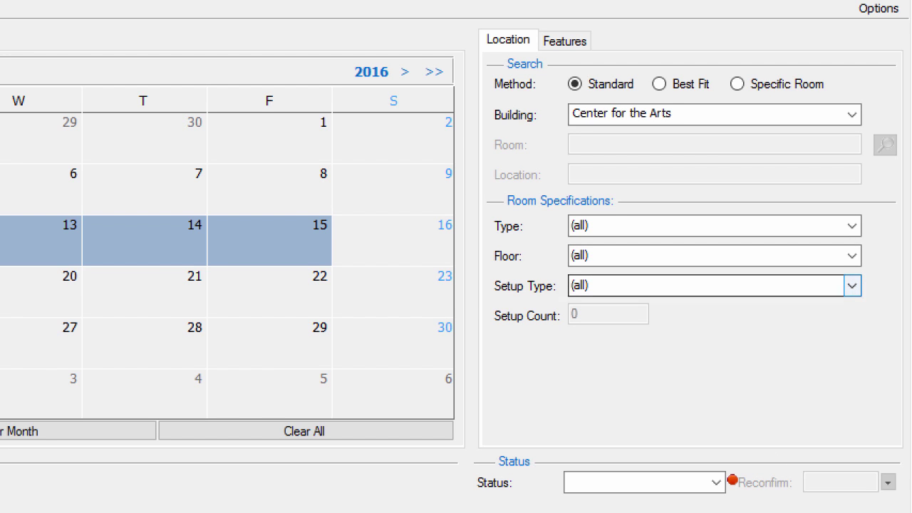
Step: Set the reservation status to Confirmed and continue to the list of available rooms
click(715, 482)
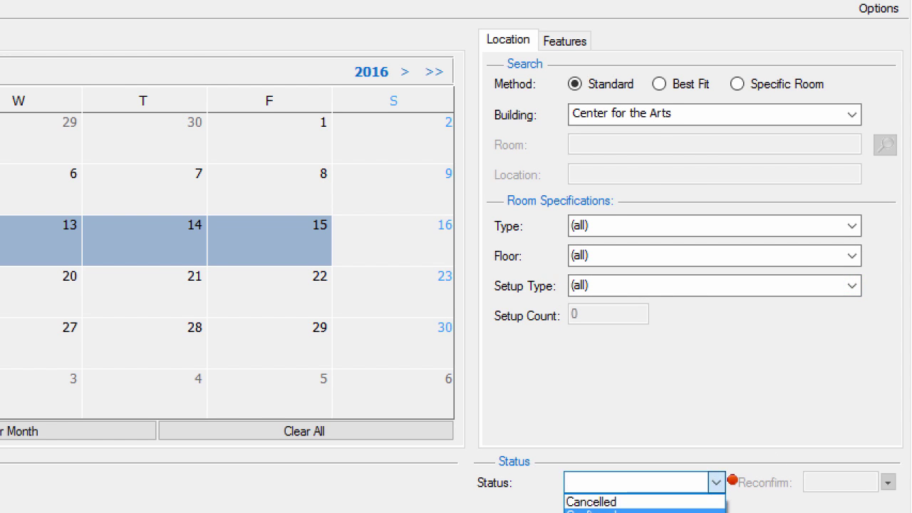
click(673, 512)
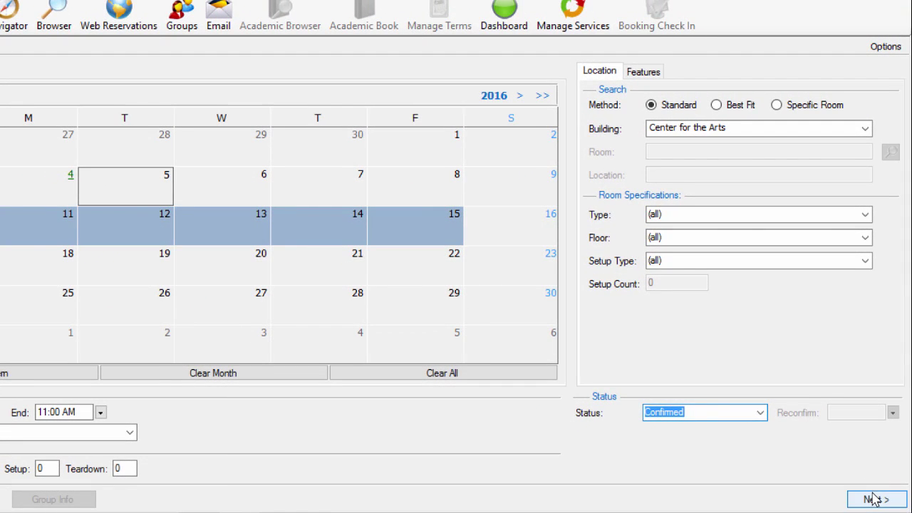
click(873, 499)
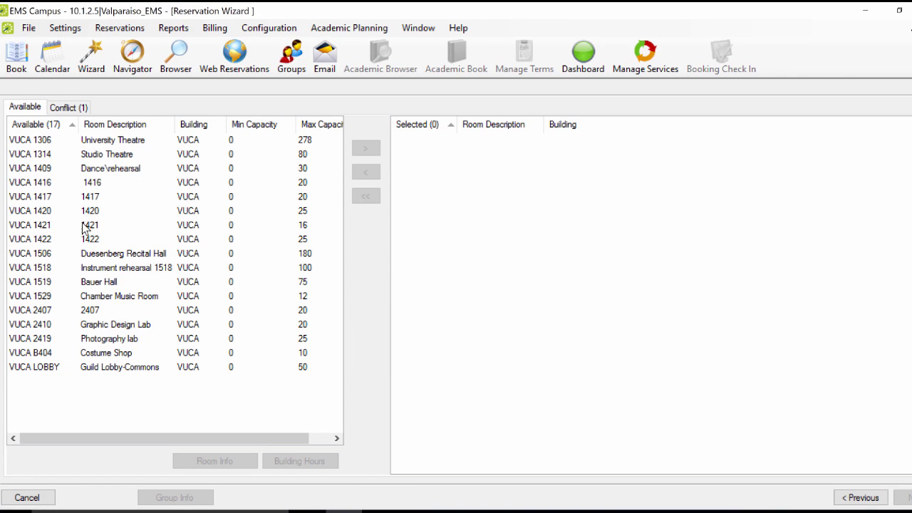
Step: Add room VUCA 1416 to the selected rooms and remove it again
click(83, 185)
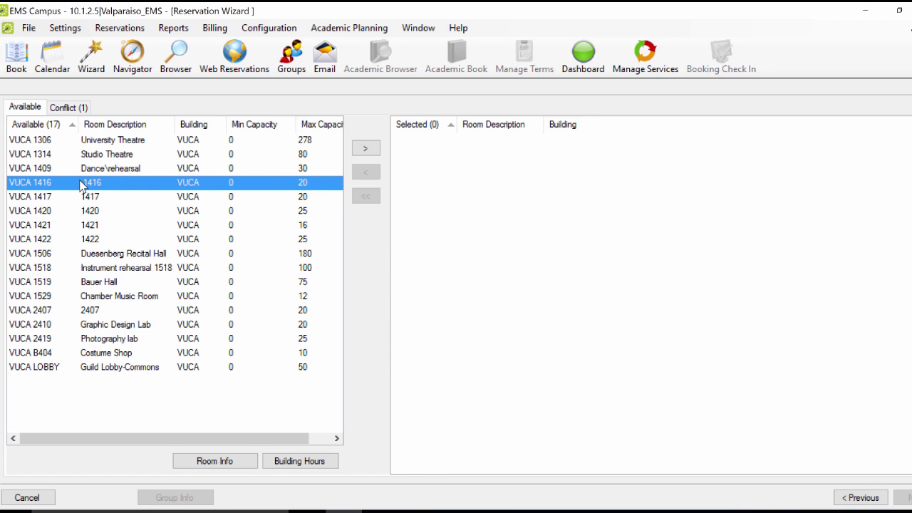
double_click(83, 184)
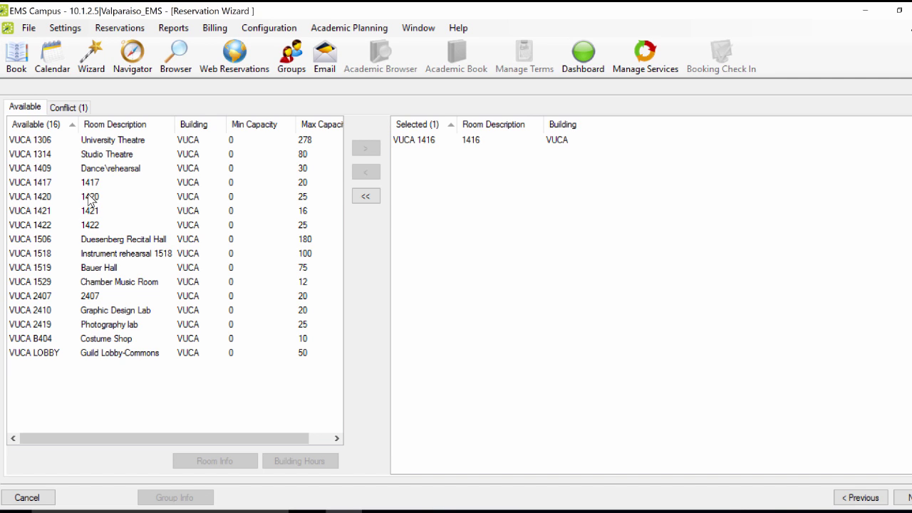
double_click(423, 141)
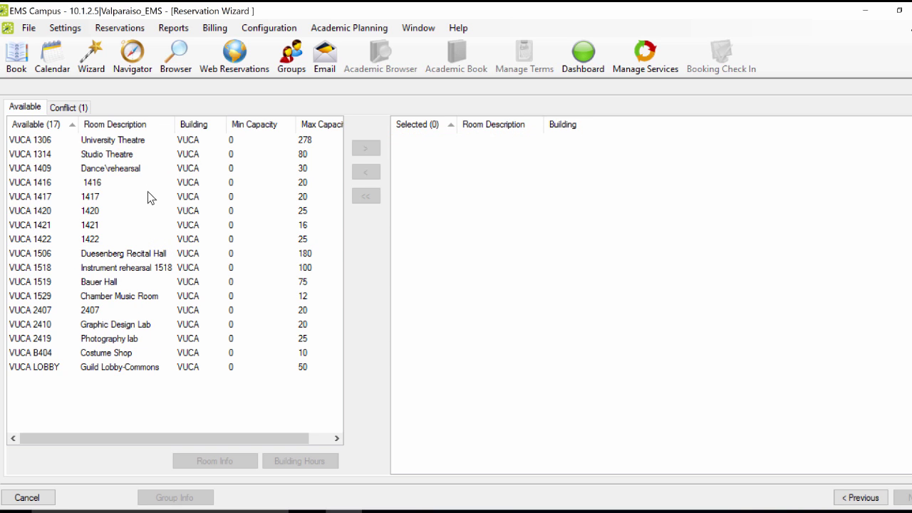
Step: Add room VUCA 1417 to the selected rooms and continue in the wizard
click(92, 198)
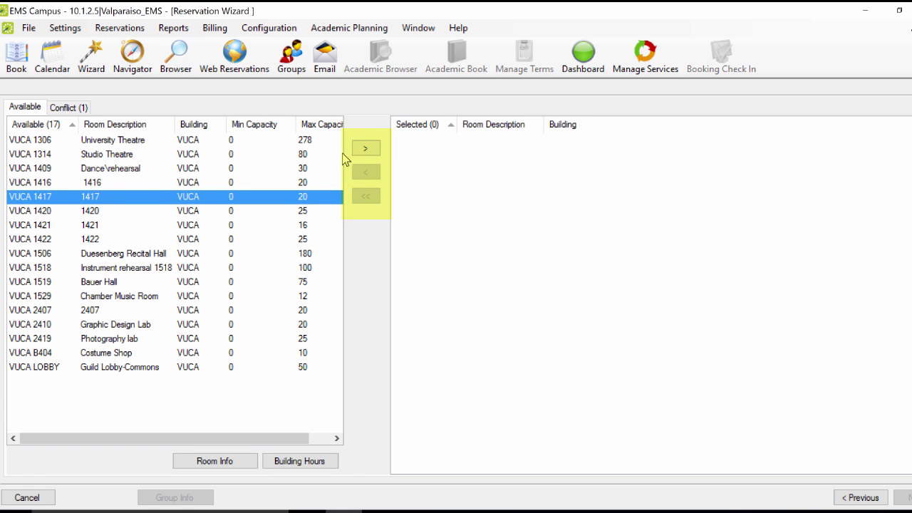
click(364, 150)
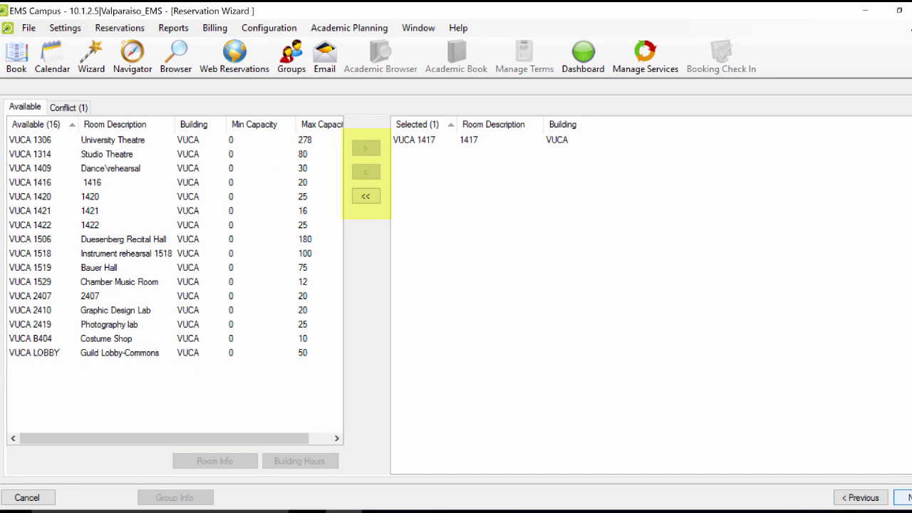
click(902, 497)
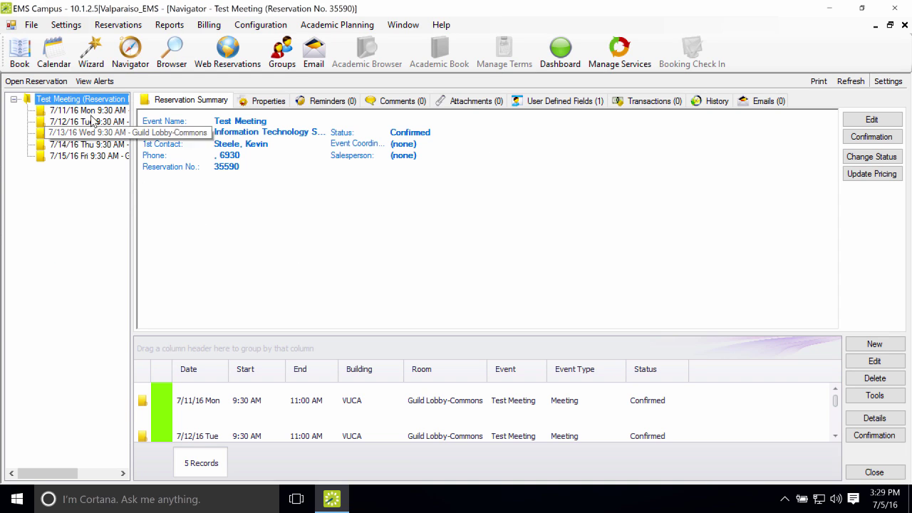
click(73, 112)
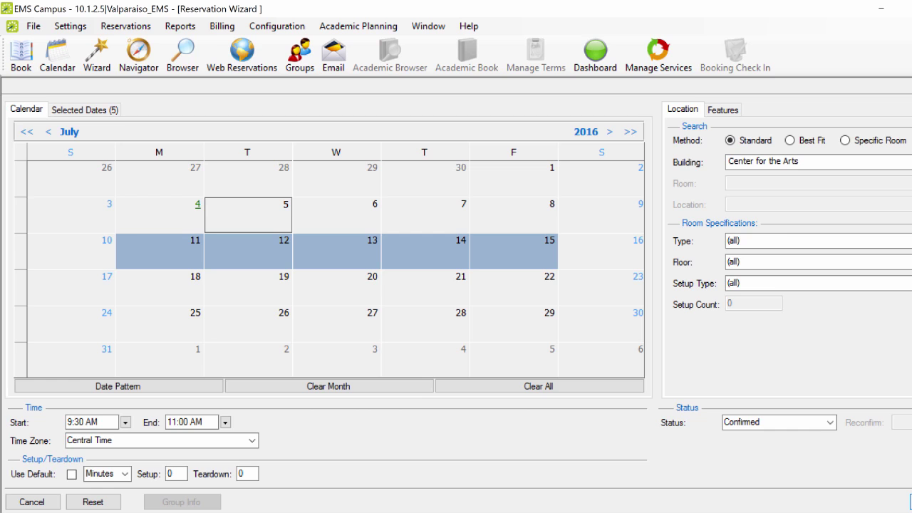
Step: Run a Best Fit search for Multi-Purpose rooms in Center for the Arts and select Guild Lobby-Commons
click(790, 141)
click(901, 162)
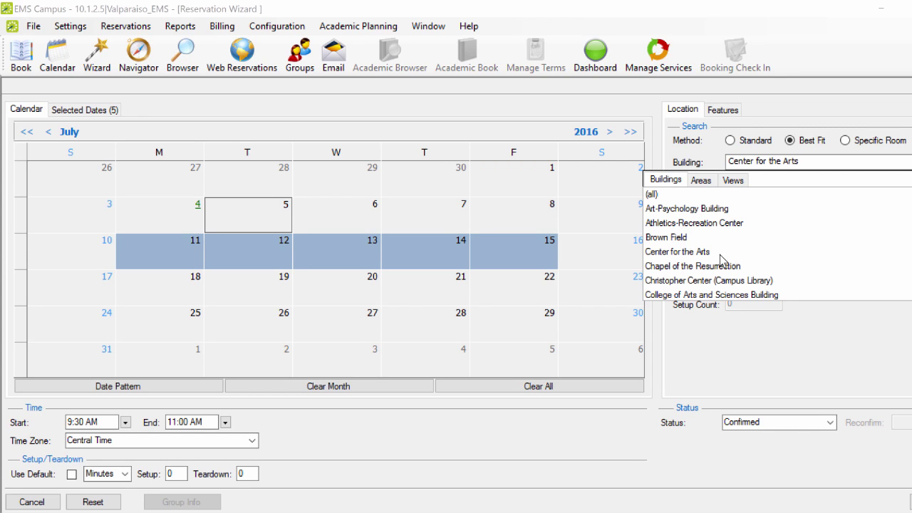
click(694, 253)
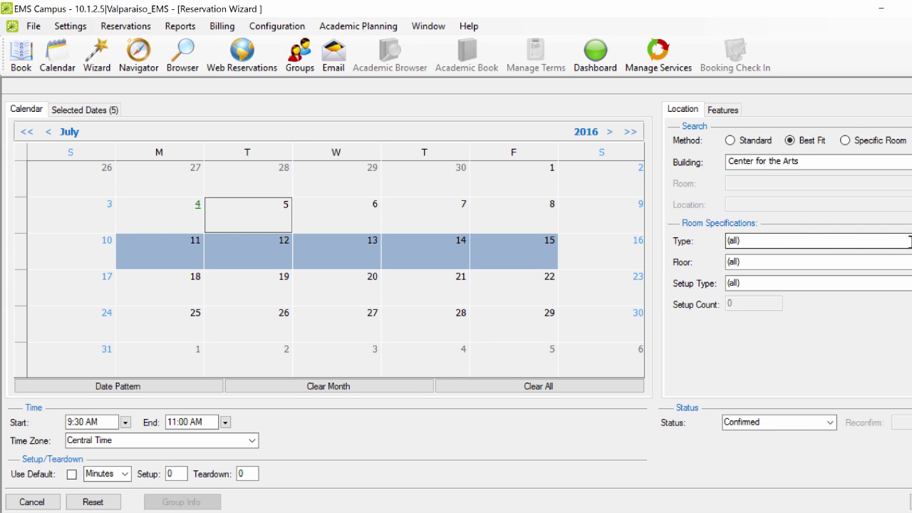
click(770, 241)
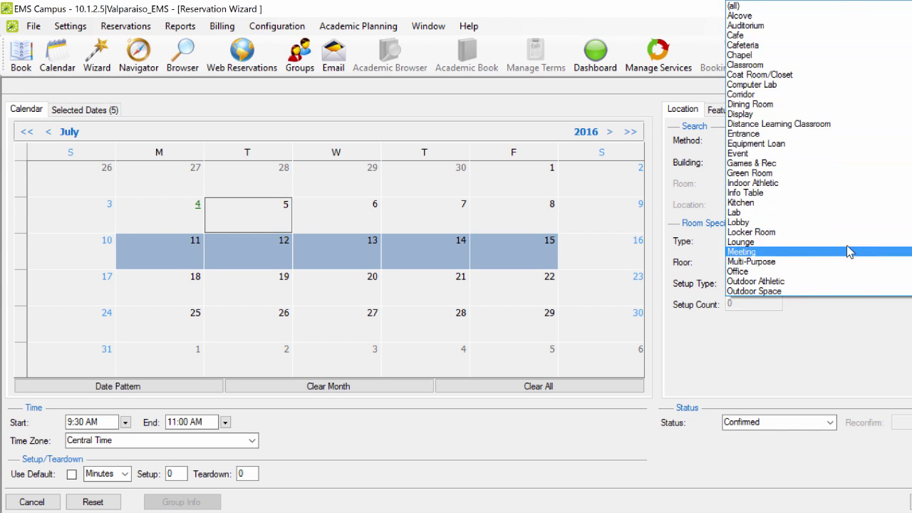
click(771, 265)
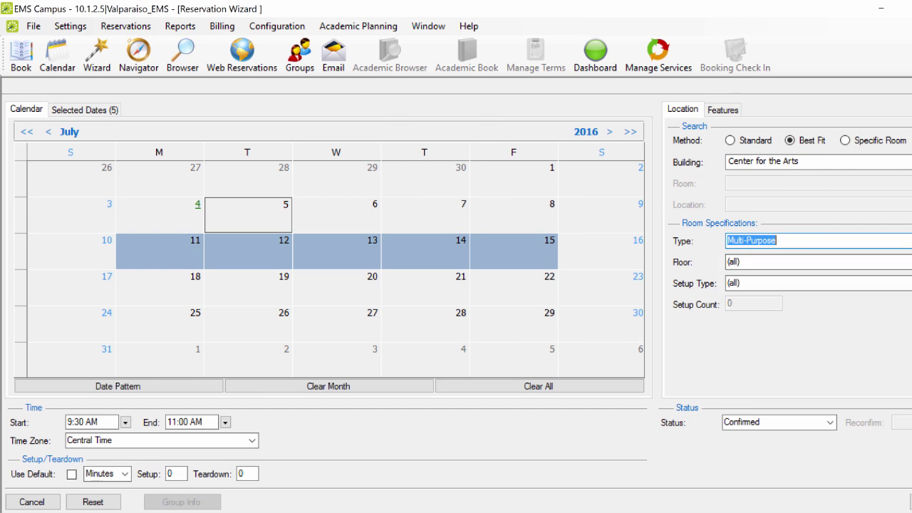
click(911, 502)
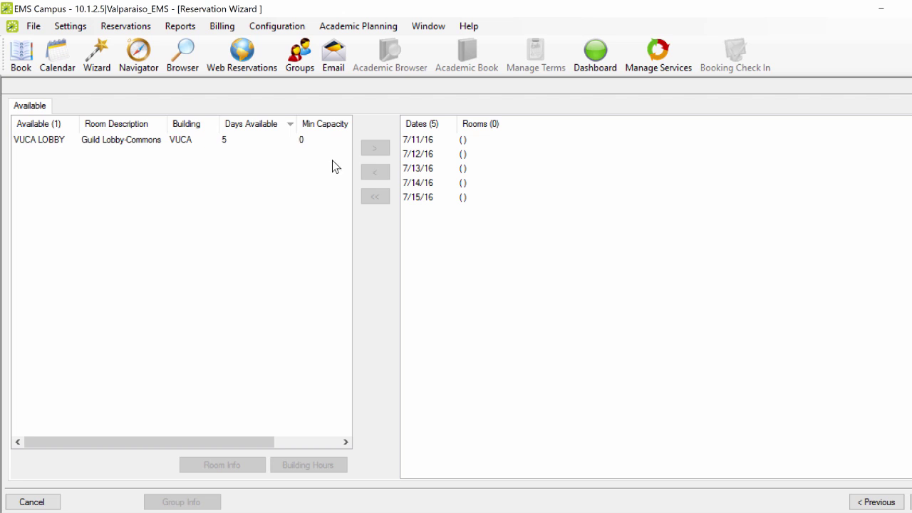
click(126, 141)
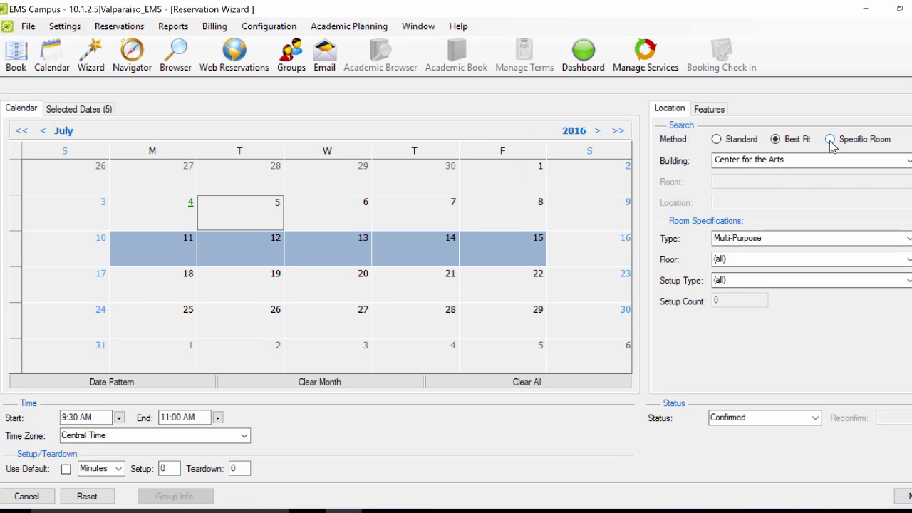
Step: Switch the search method to Specific Room and choose room VUCA 1412 in Center for the Arts
click(795, 146)
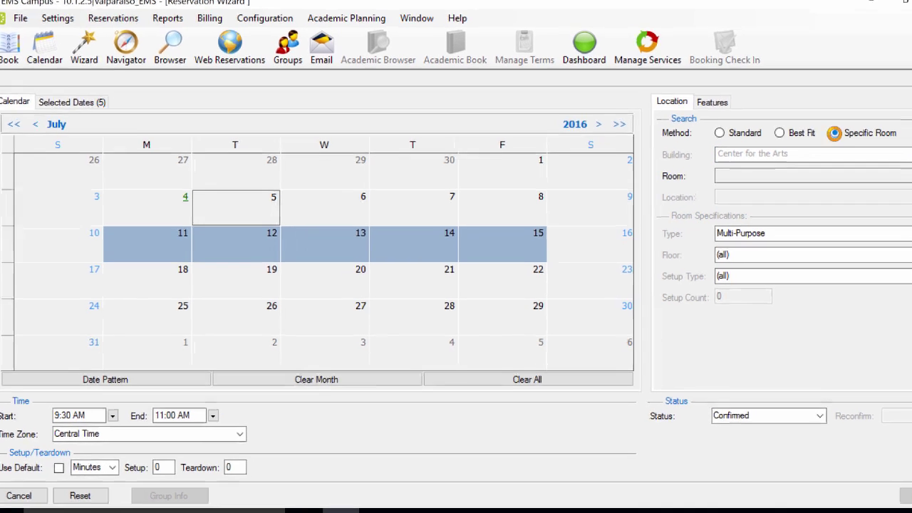
click(894, 187)
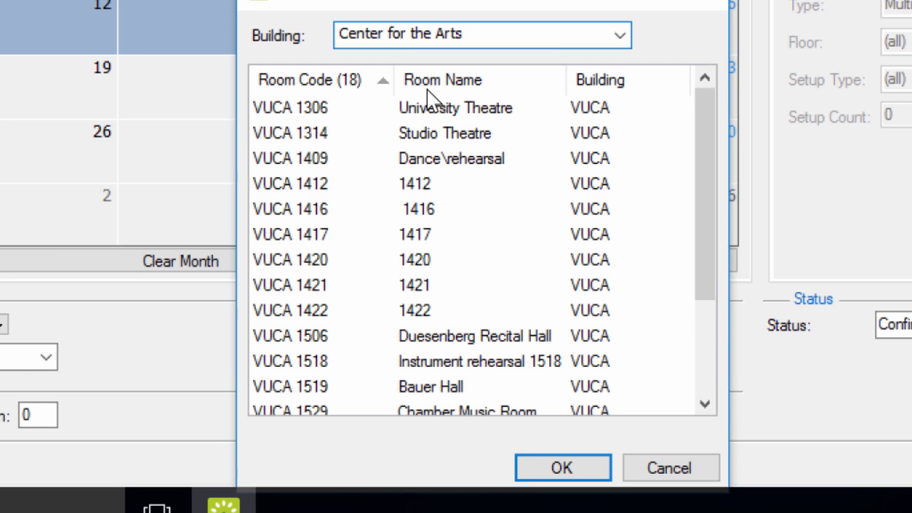
click(409, 208)
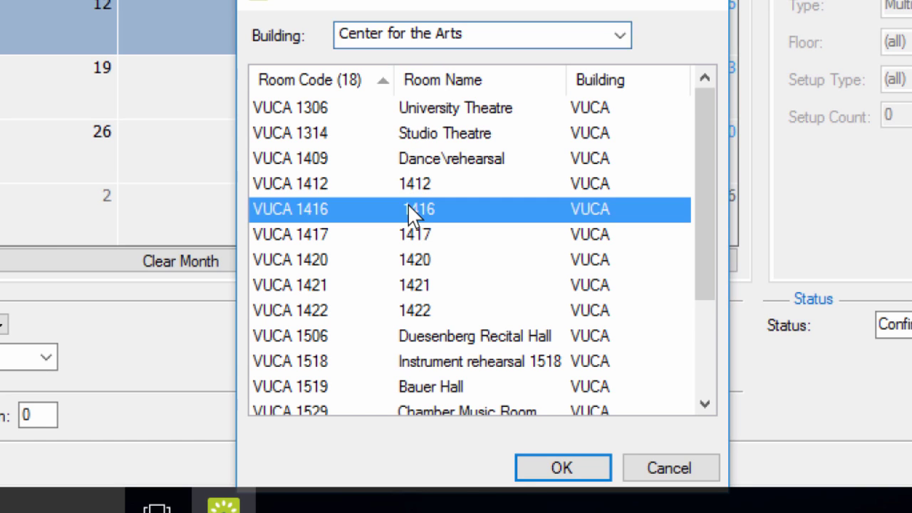
click(415, 184)
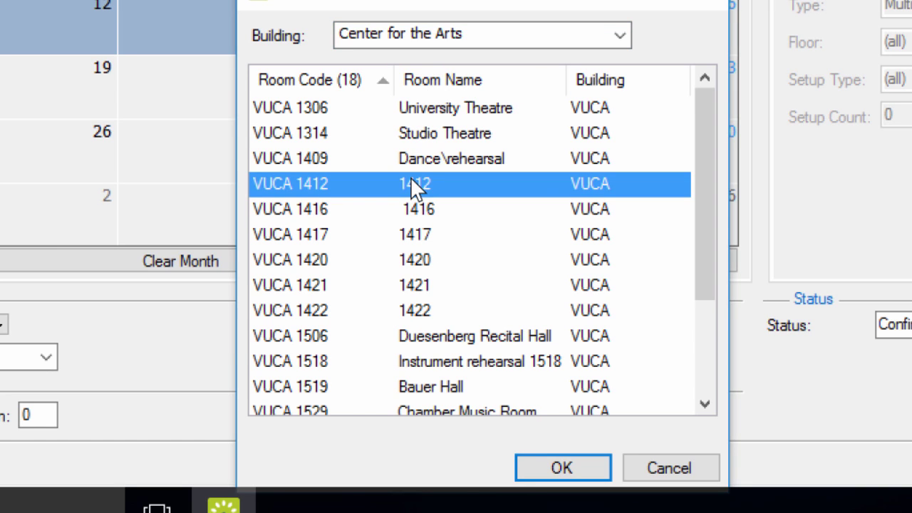
click(557, 468)
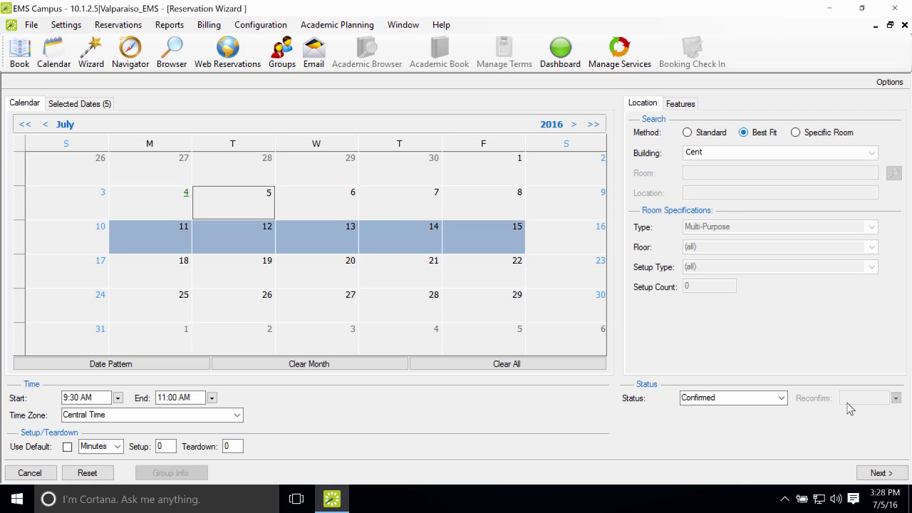
Step: From the Best Fit results, assign Guild Lobby-Commons to the July 11–15 dates and name the event Test Meeting
click(880, 472)
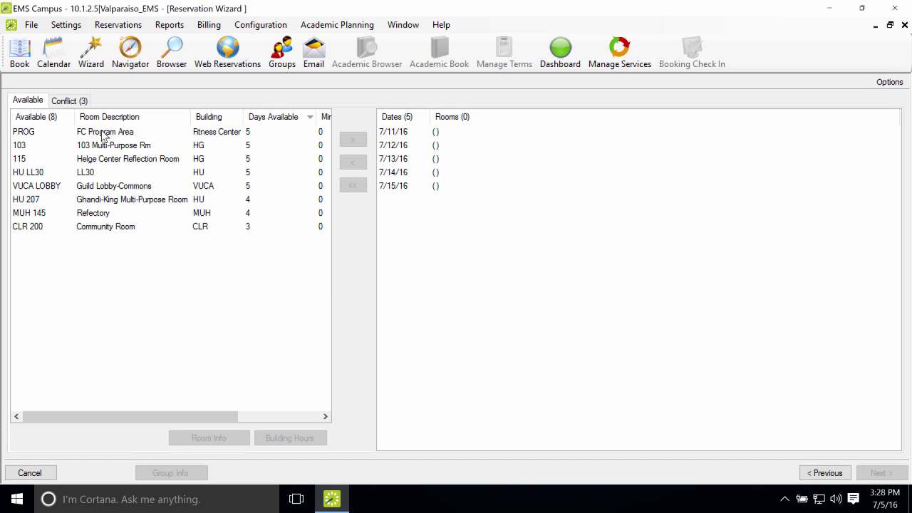
double_click(91, 185)
click(880, 472)
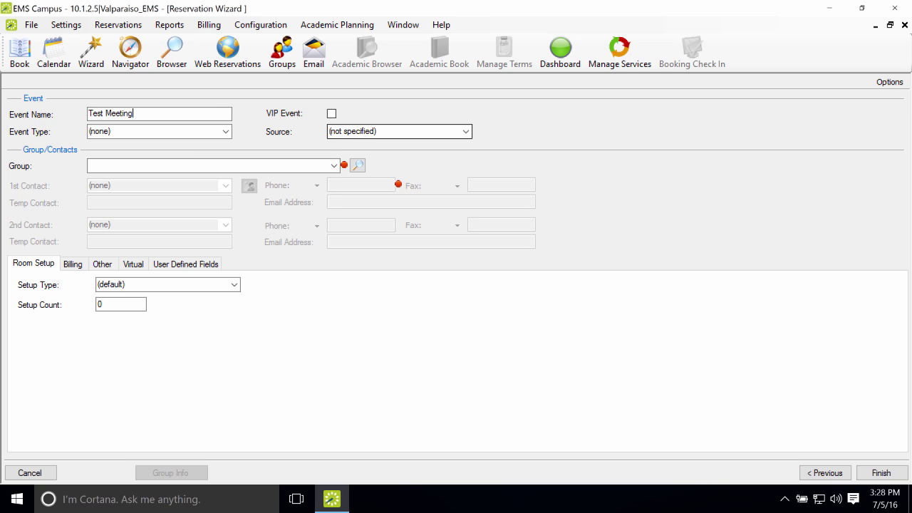
Step: Set the event type to Meeting, the source to E-Mail and the group to Information Technology Services
click(221, 131)
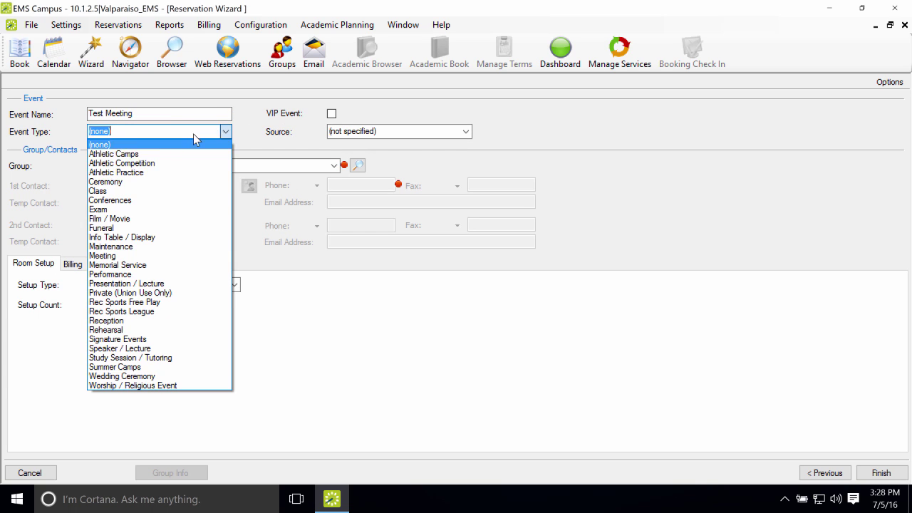
click(114, 258)
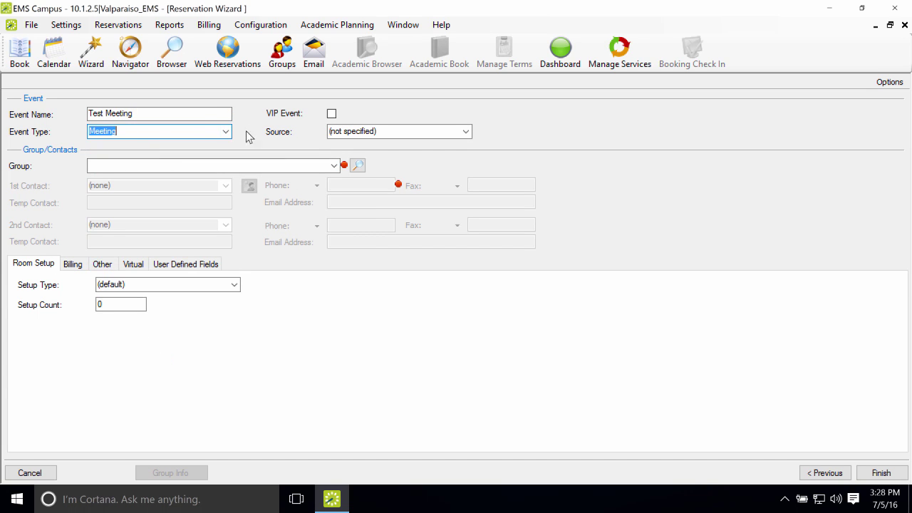
click(464, 133)
click(339, 163)
click(334, 166)
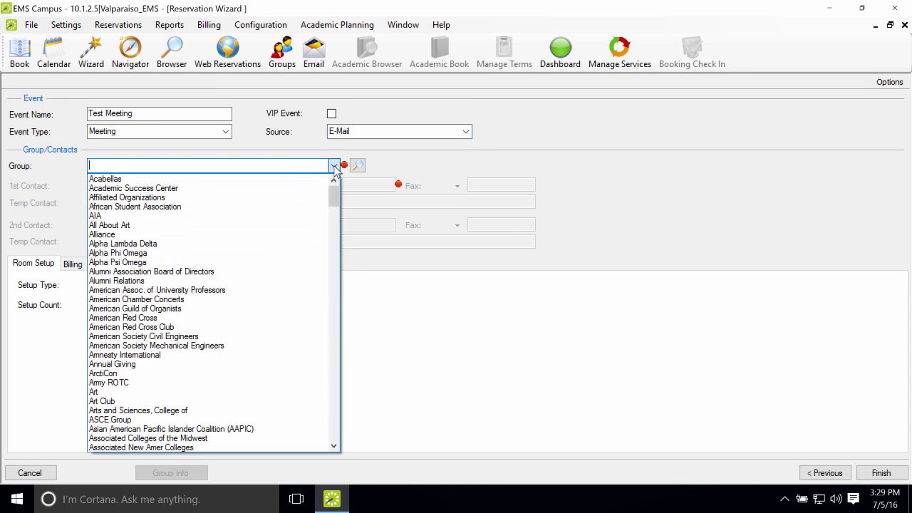
click(334, 167)
text(information Te)
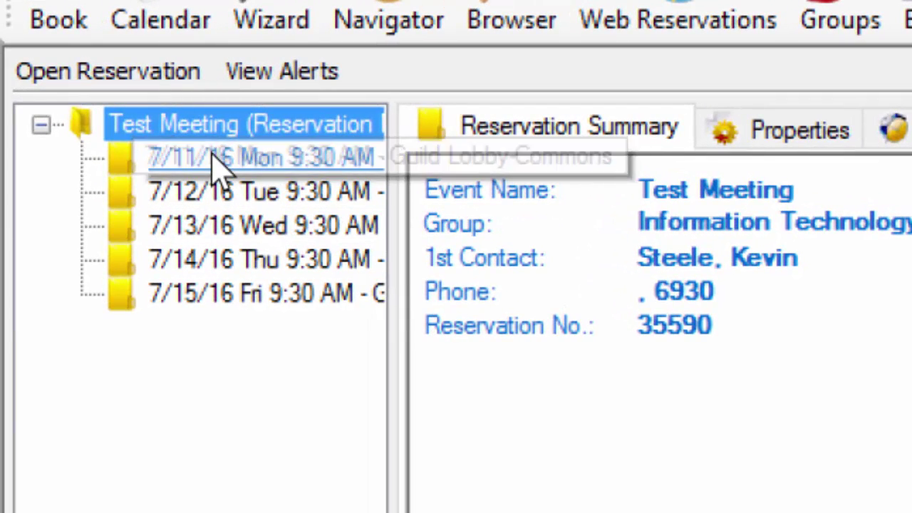
Step: View the 7/11/16 and 7/14/16 bookings of Test Meeting, and return to the reservation summary
click(203, 163)
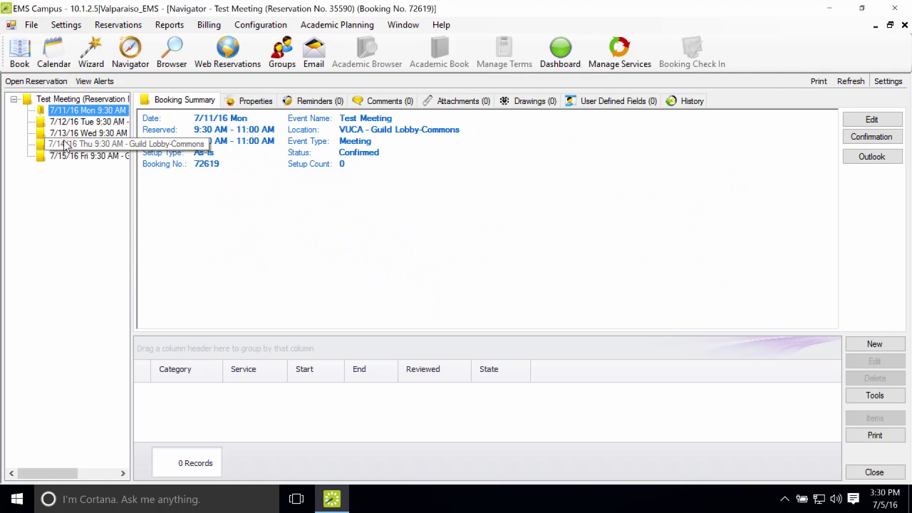
click(65, 145)
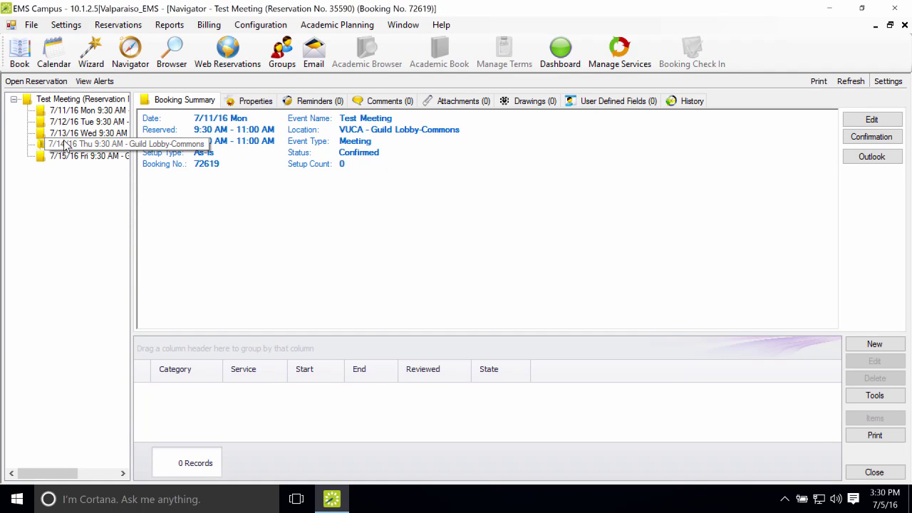
click(56, 101)
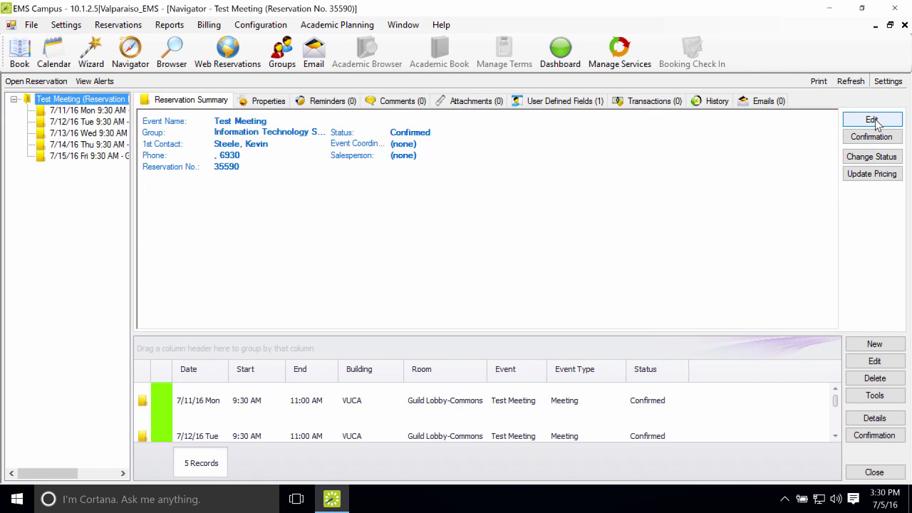
Step: Open the Test Meeting reservation for editing, review its details and close it without saving
click(873, 120)
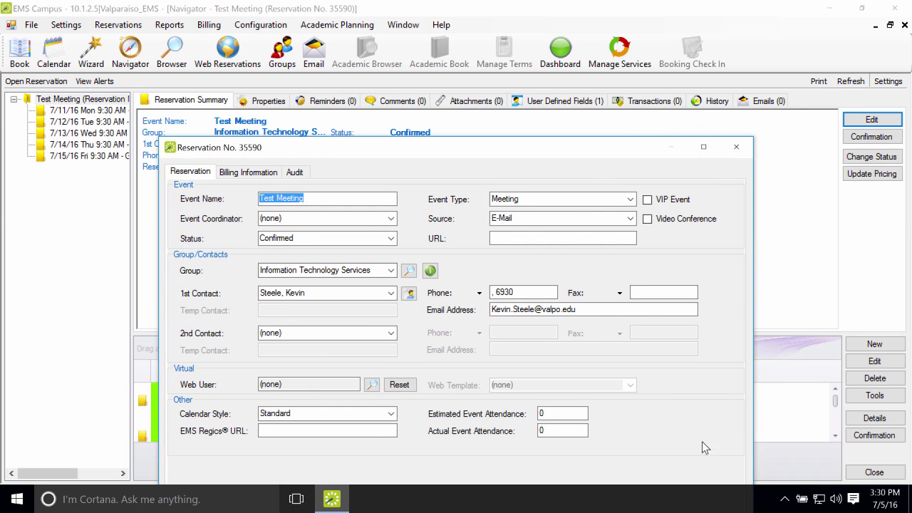
drag(549, 146, 557, 56)
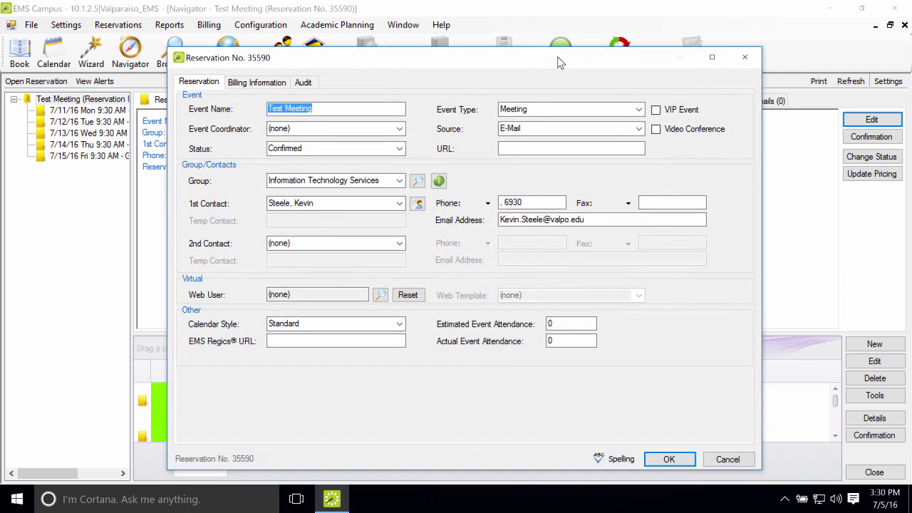
click(726, 457)
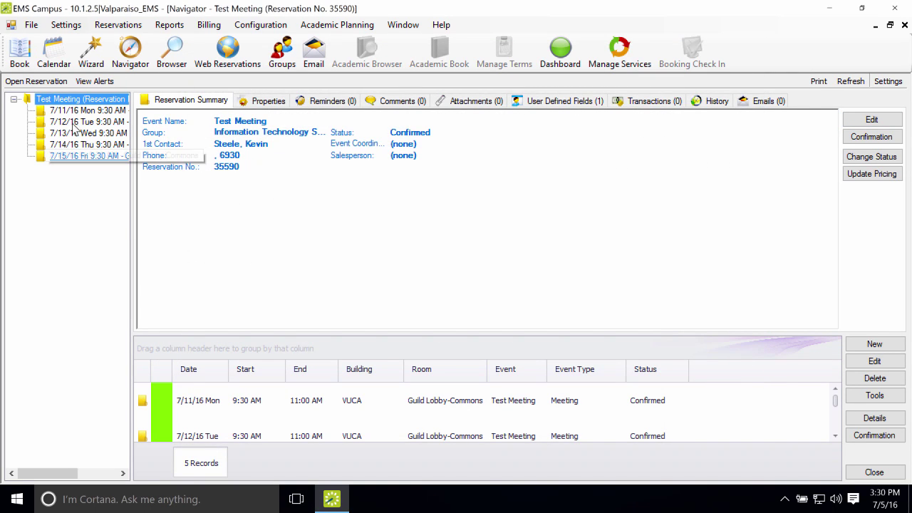
Step: Open the 7/12/16 booking for editing, review its date, time, room and setup fields, and cancel
click(82, 123)
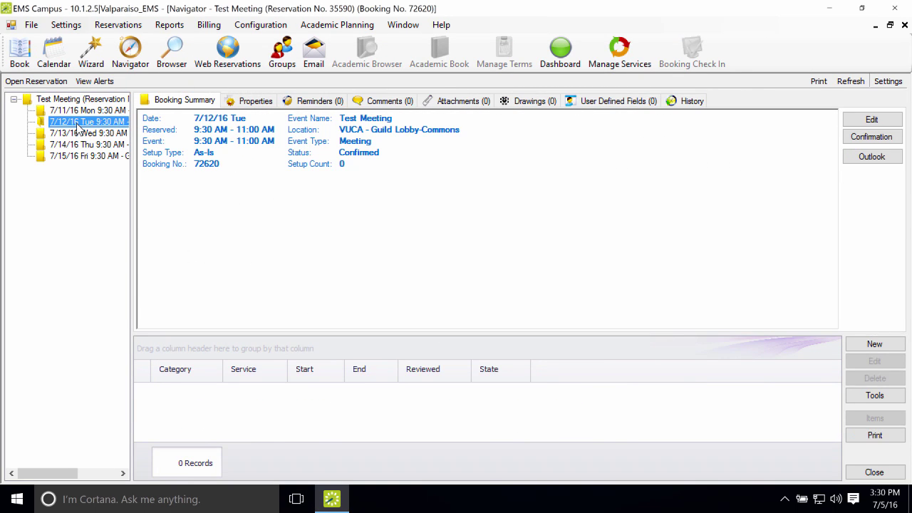
right_click(78, 127)
click(103, 133)
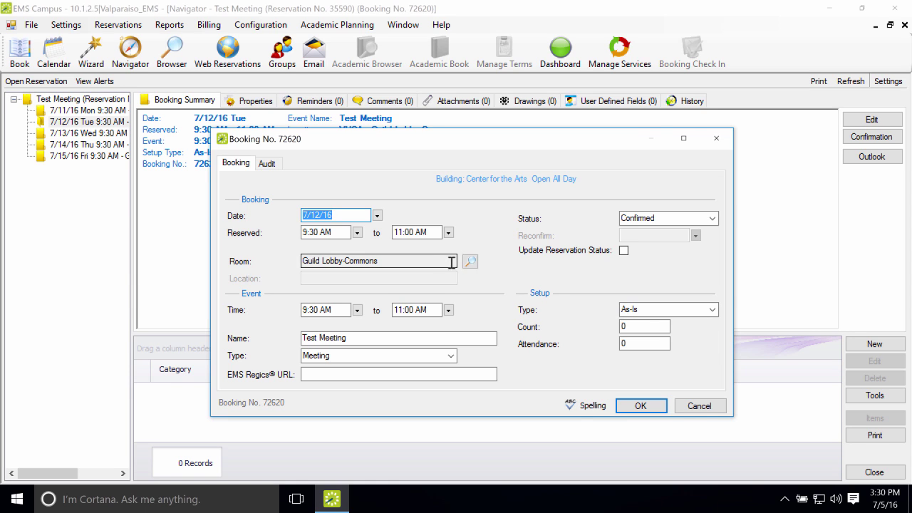
click(698, 406)
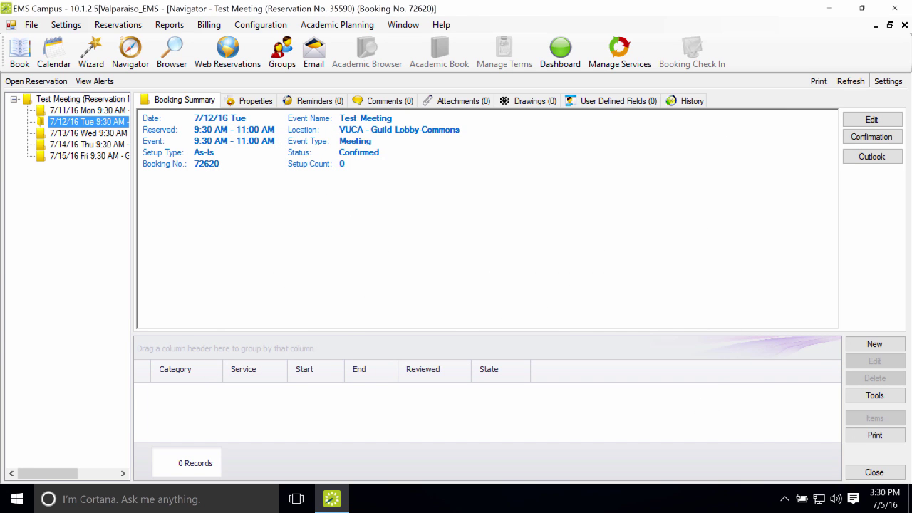